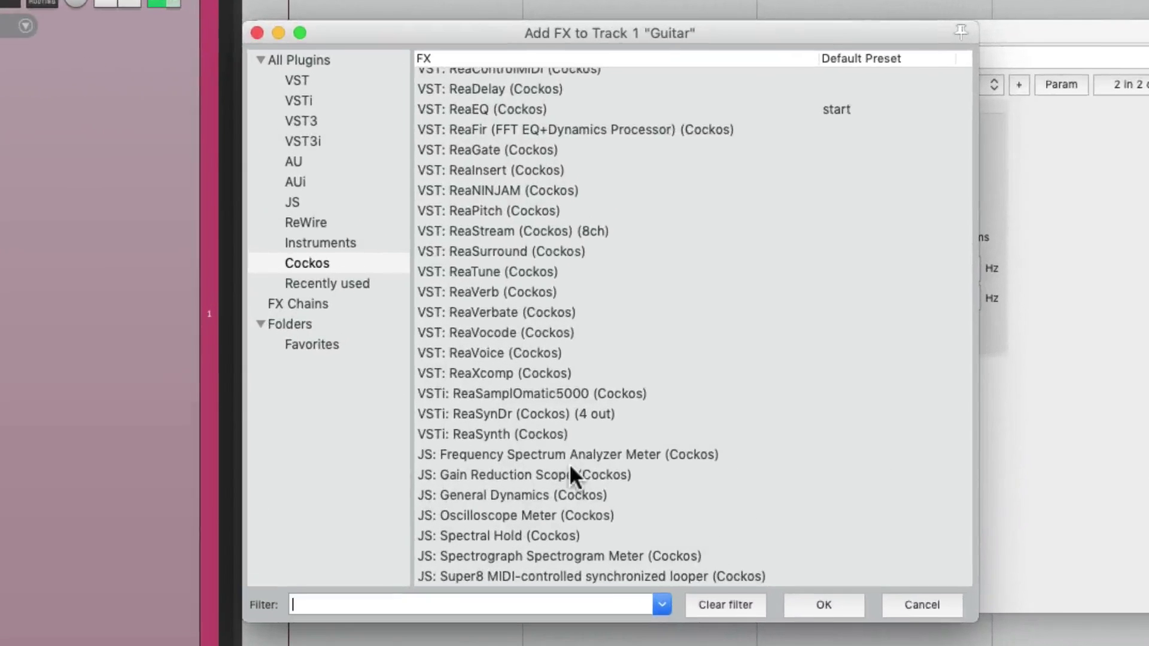
Step: Add the JS: Super8 MIDI-controlled synchronized looper effect to the Guitar track
{"action": "left_click", "coordinate": [606, 576]}
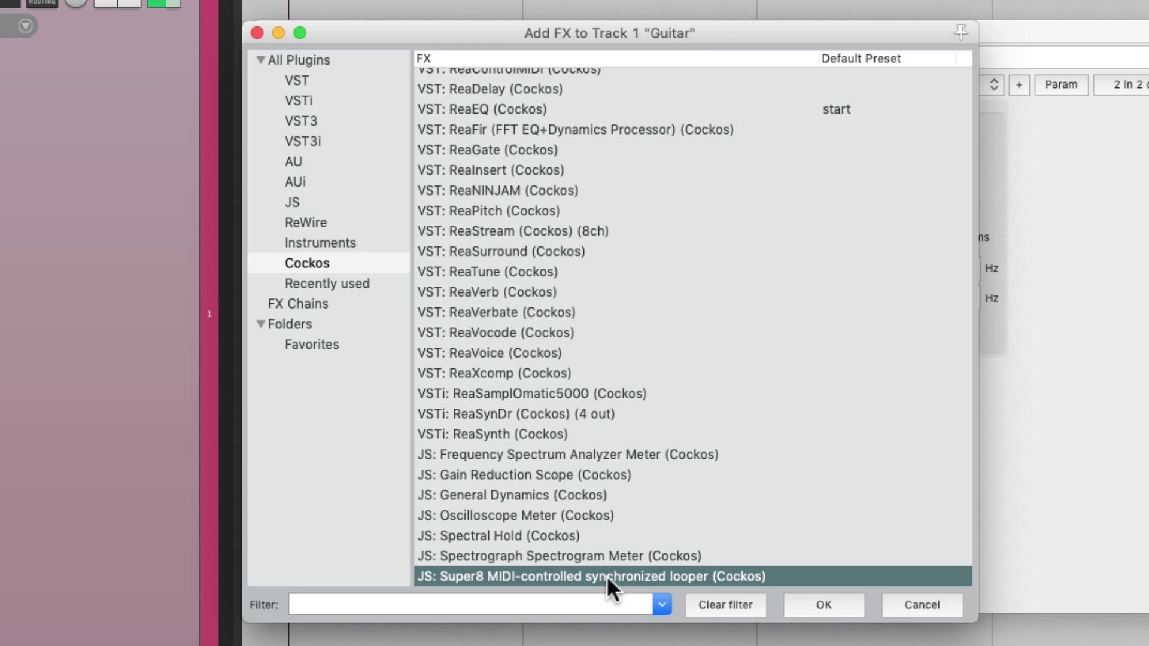
{"action": "double_click", "coordinate": [607, 576]}
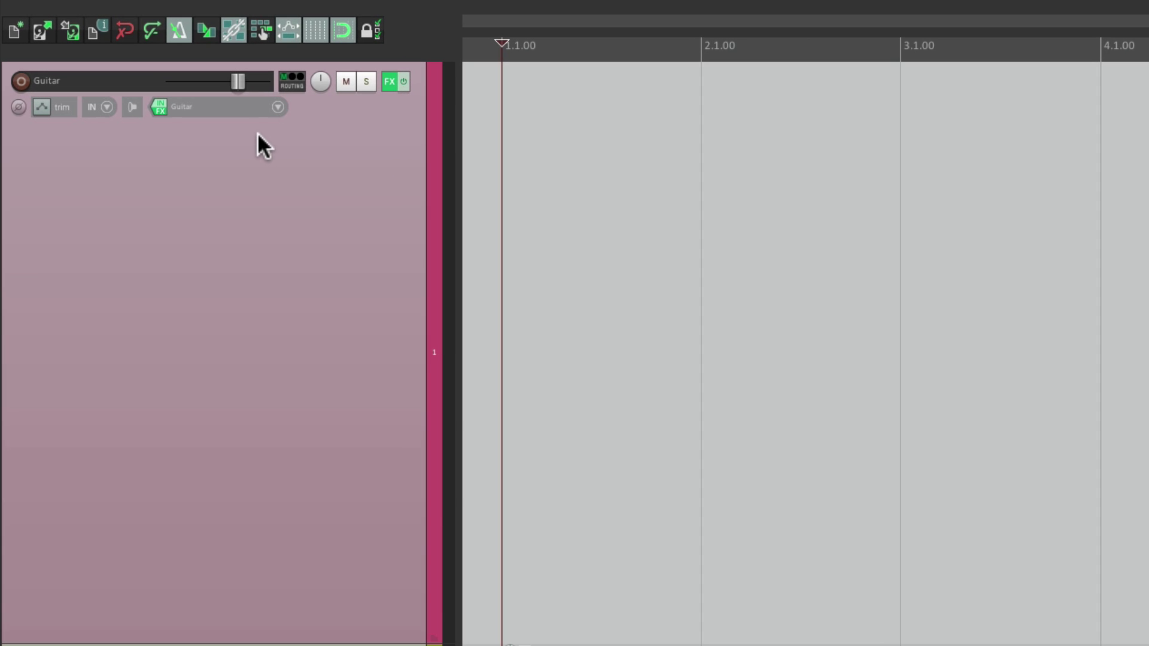
Step: Examine the Guitar track's mono input assignment and the ReaDelay and ReaVerbate effects in its chain
{"action": "left_click", "coordinate": [278, 107]}
{"action": "mouse_move", "coordinate": [284, 120]}
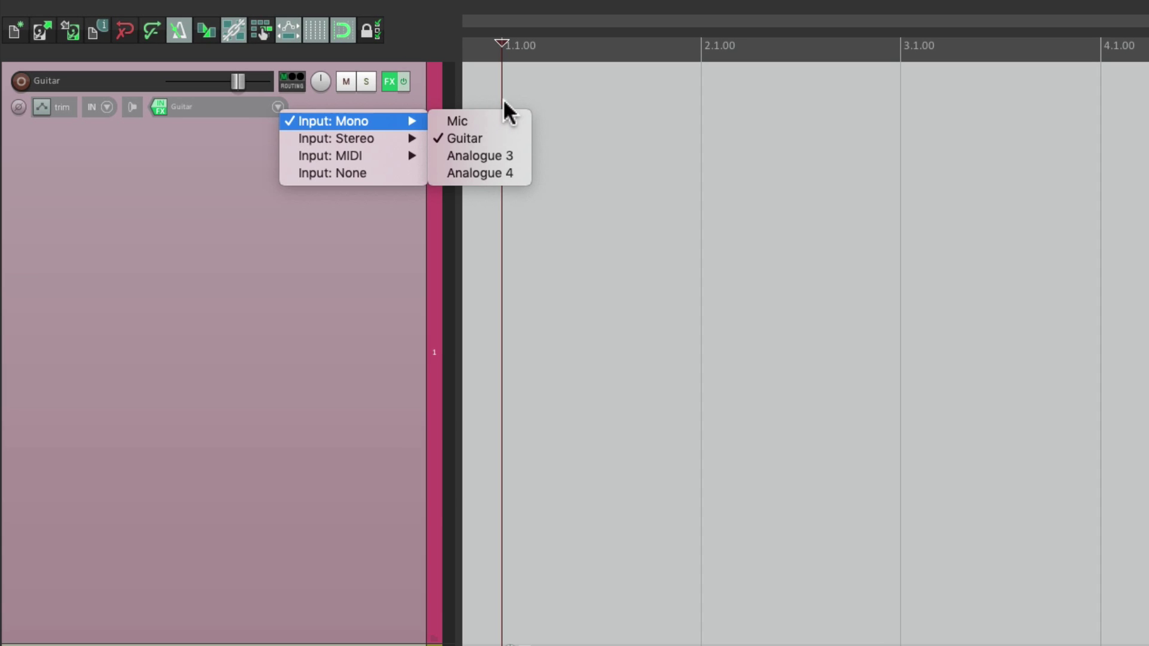
{"action": "left_click", "coordinate": [525, 136]}
{"action": "left_click", "coordinate": [389, 82]}
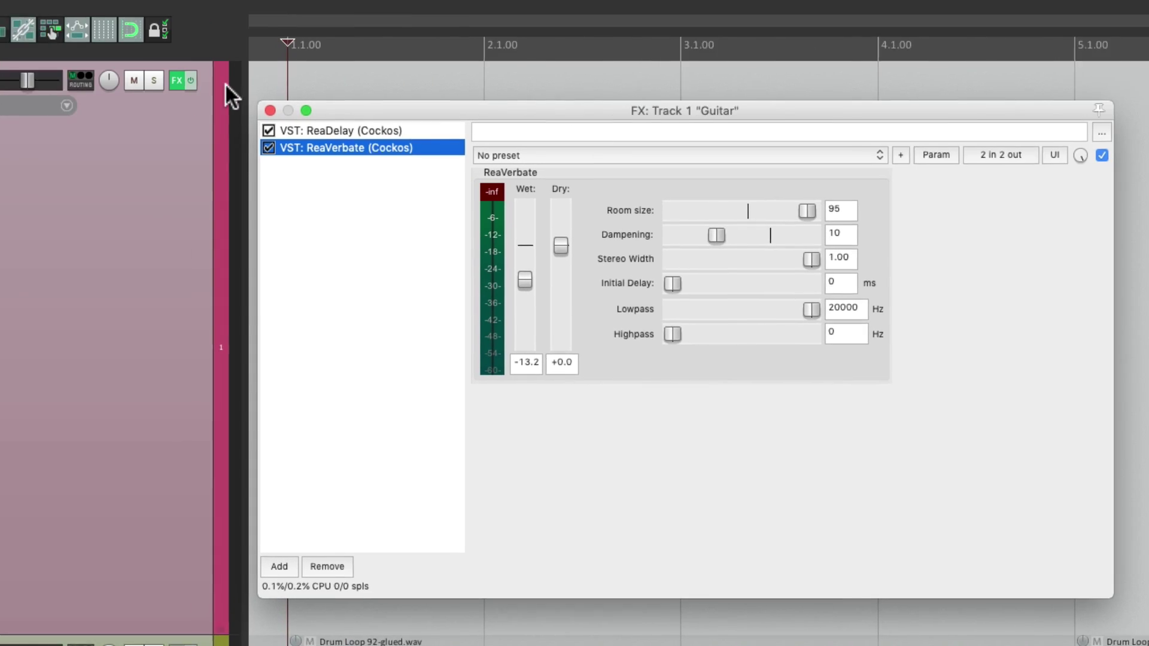
{"action": "left_click", "coordinate": [227, 128]}
{"action": "left_click", "coordinate": [268, 150]}
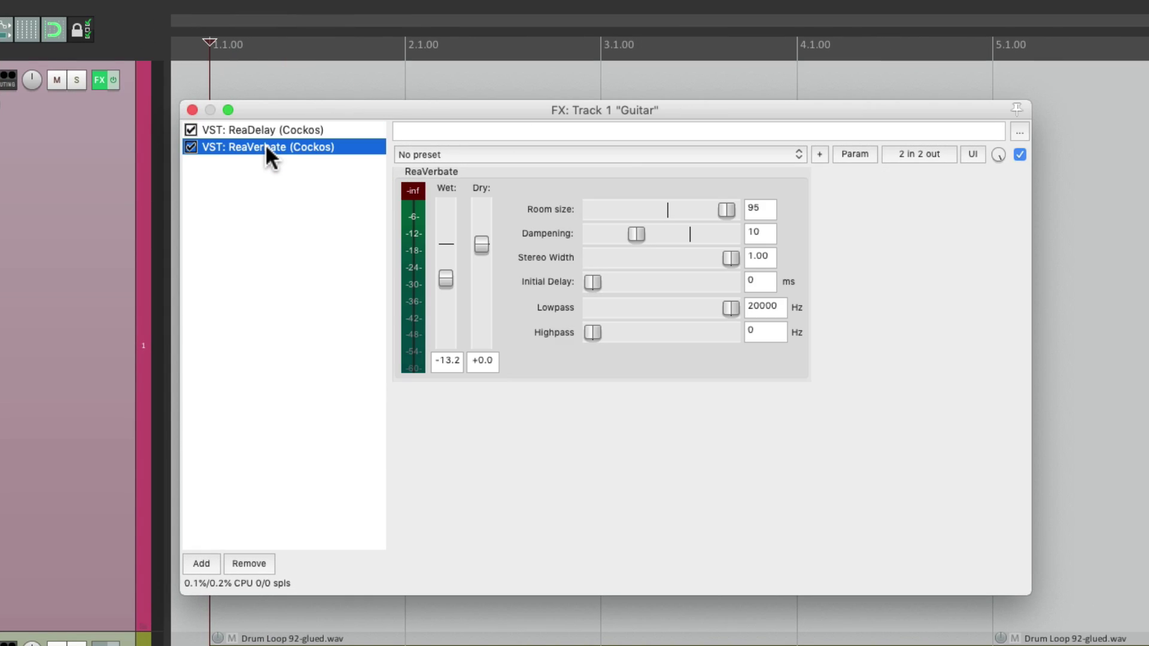
{"action": "left_click", "coordinate": [191, 110]}
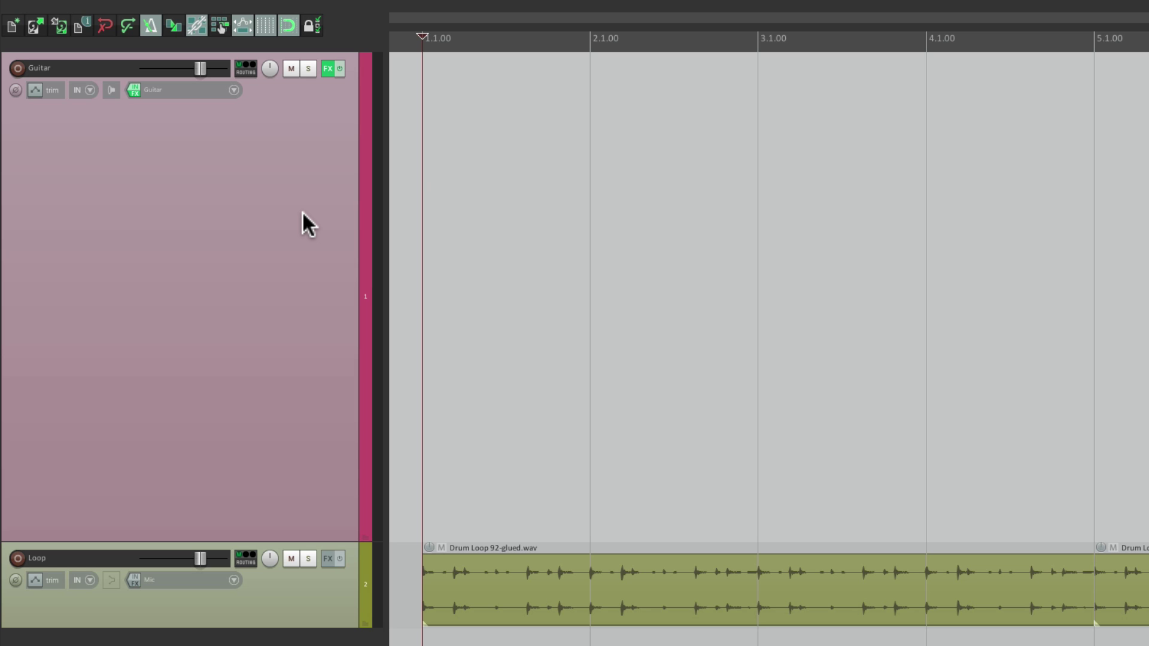
Step: Set overlapping recordings to create new media items in separate lanes (layers) and always add takes to new recorded items when looping
{"action": "left_click", "coordinate": [347, 8]}
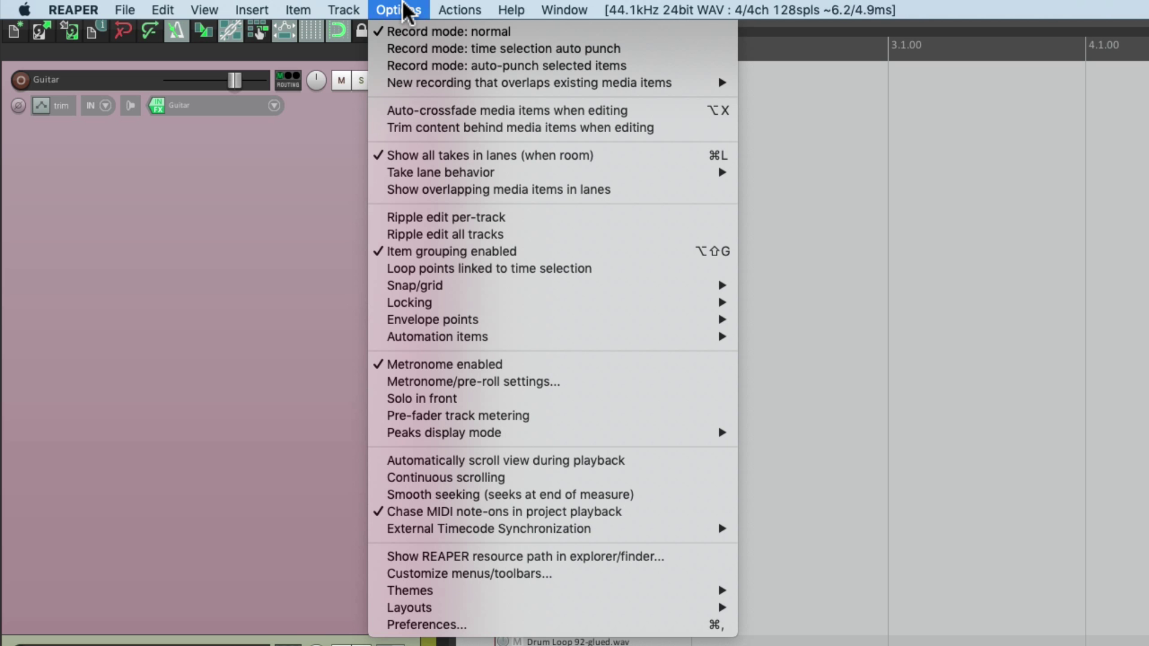
{"action": "mouse_move", "coordinate": [380, 84]}
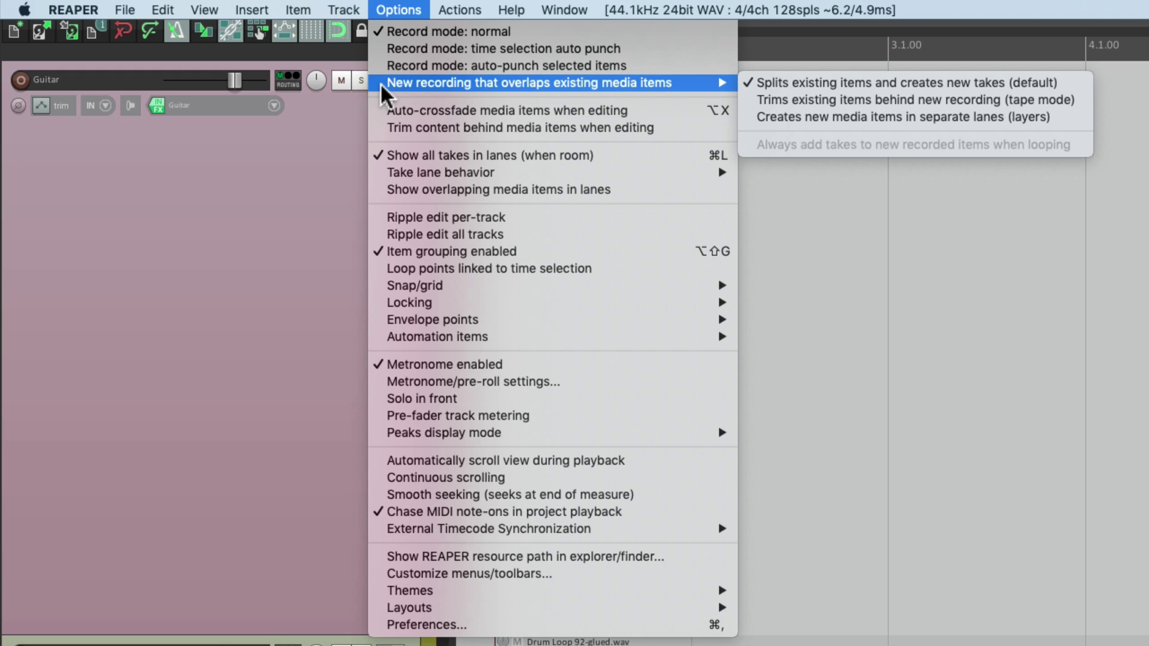
{"action": "left_click", "coordinate": [751, 117]}
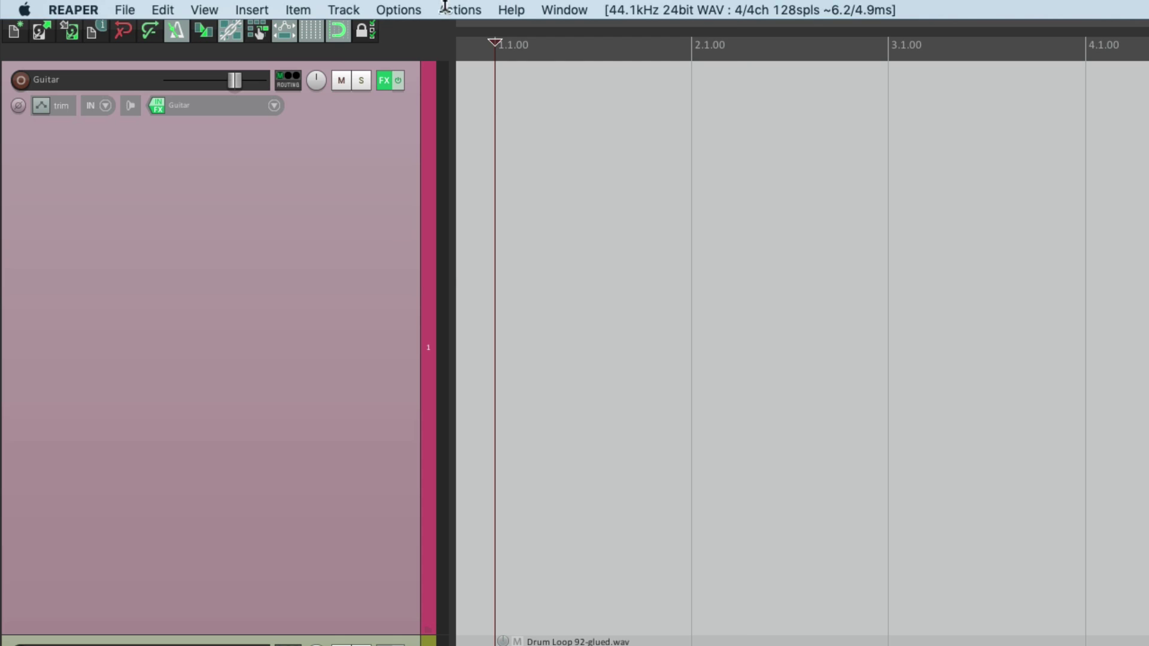
{"action": "left_click", "coordinate": [381, 11]}
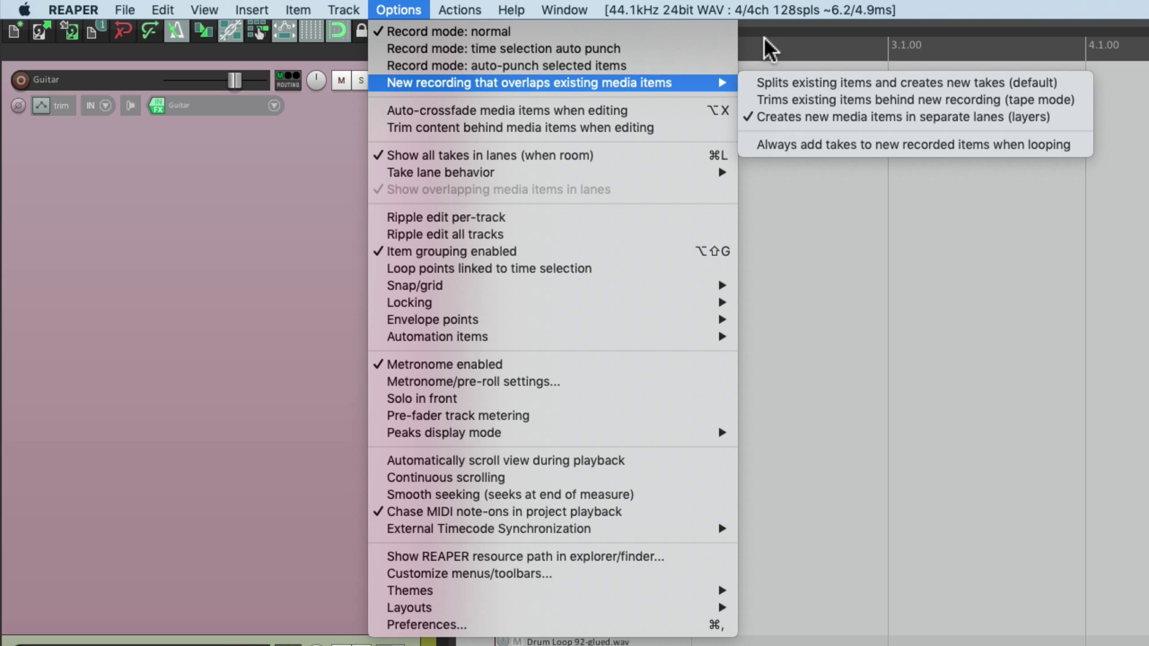
{"action": "left_click", "coordinate": [748, 145]}
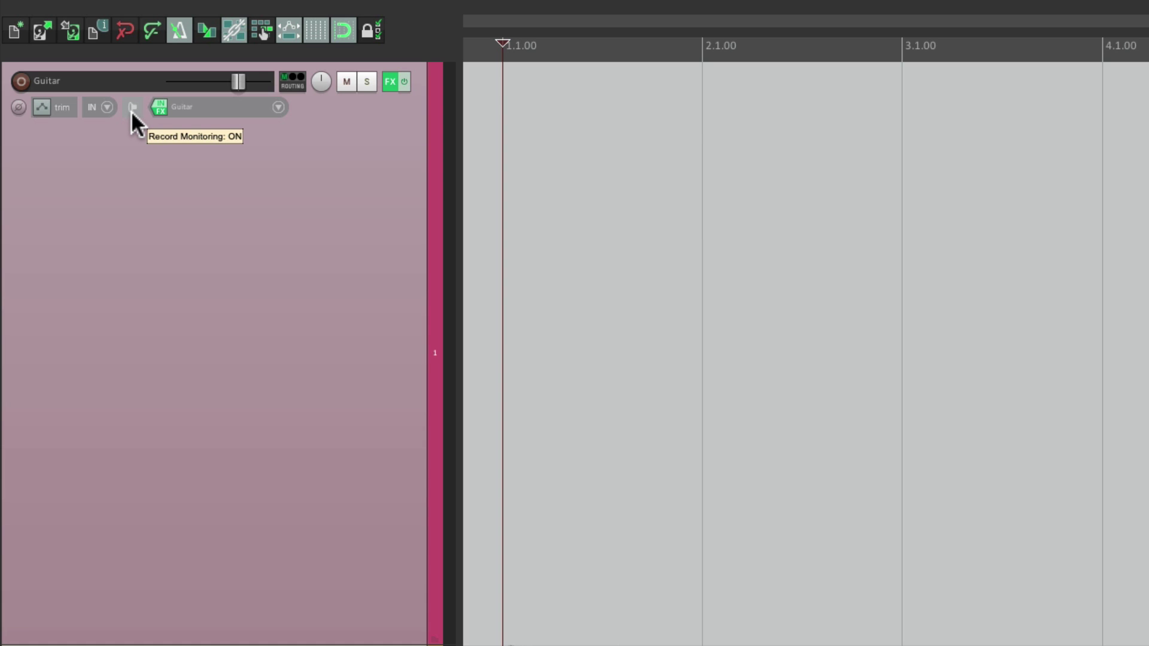
Step: Enable monitoring of track media when recording on the Guitar track
{"action": "right_click", "coordinate": [132, 107]}
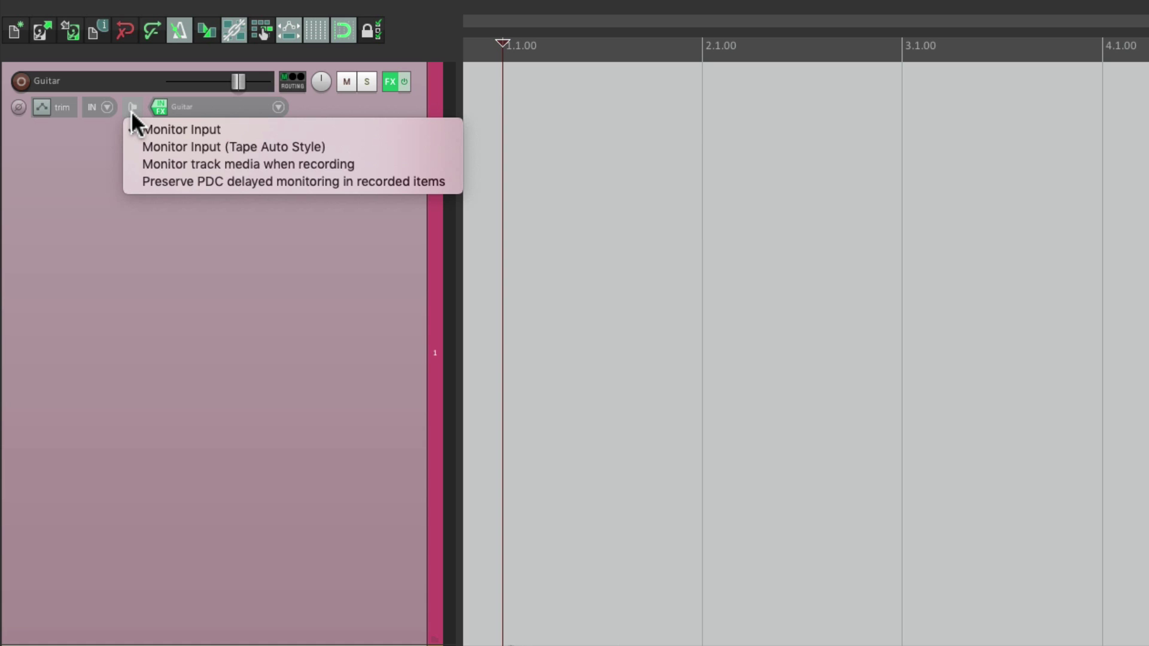
{"action": "left_click", "coordinate": [129, 170]}
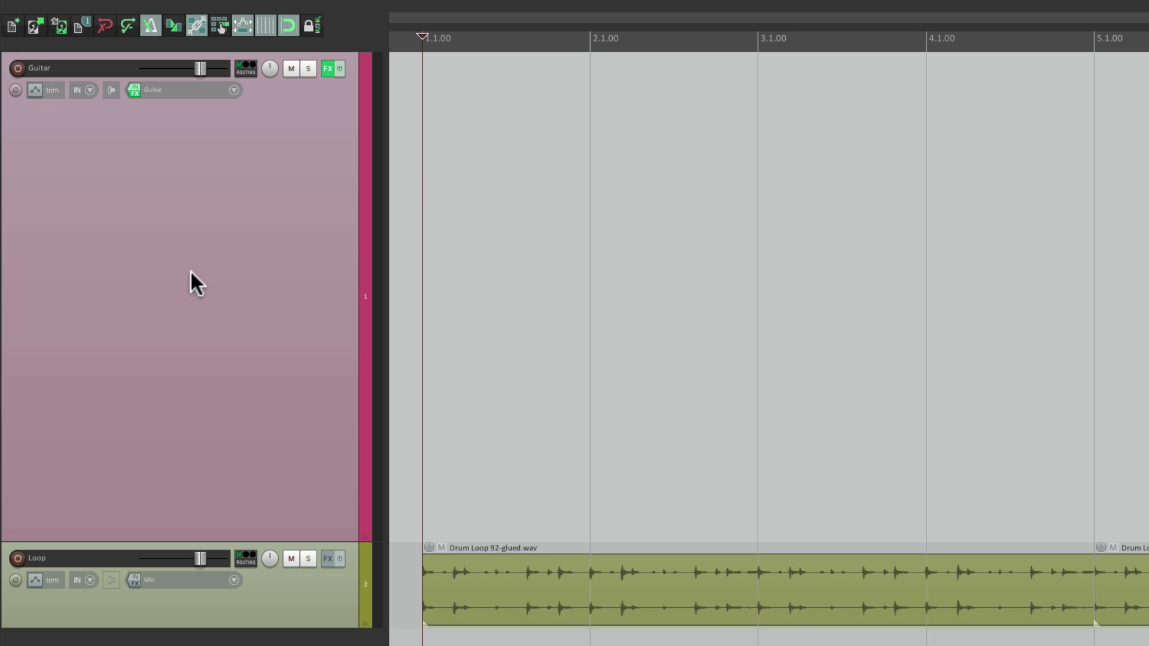
Step: Start a new custom action in the Main section of the action list and name it Looper
{"action": "left_click", "coordinate": [442, 10]}
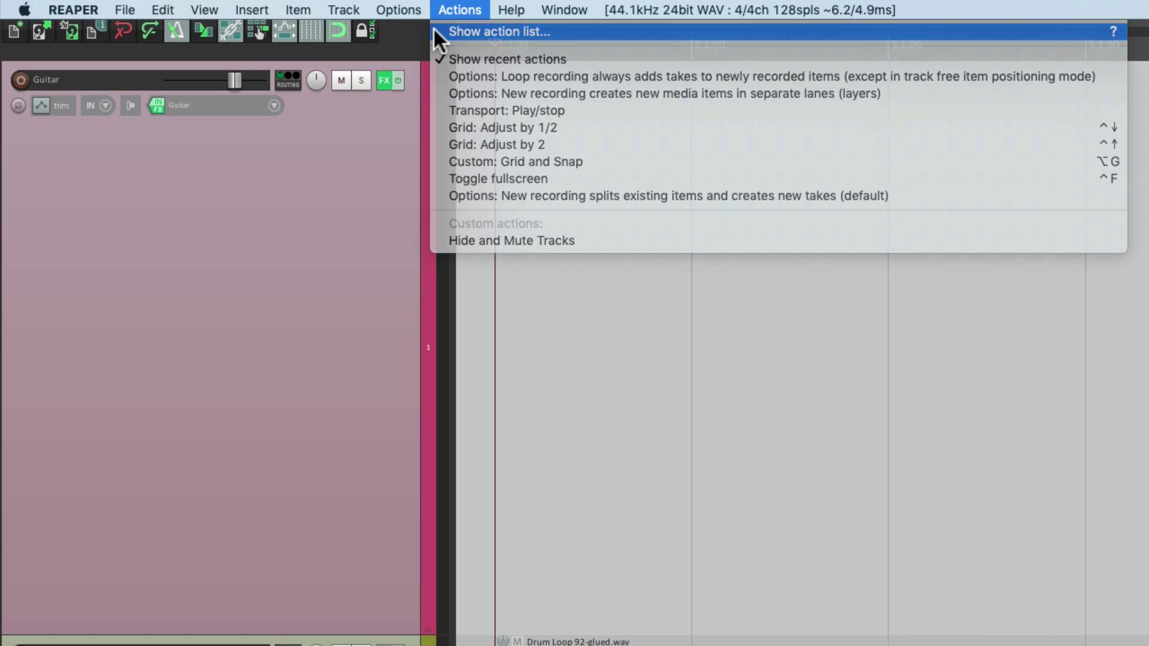
{"action": "left_click", "coordinate": [434, 30]}
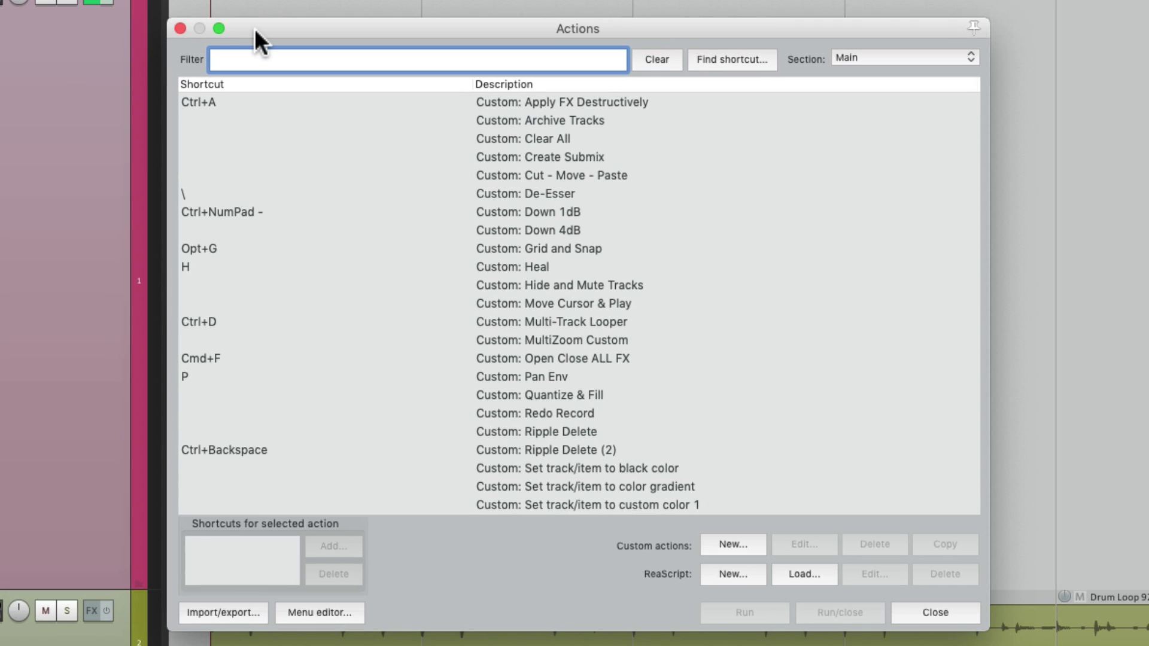
{"action": "left_click", "coordinate": [713, 547]}
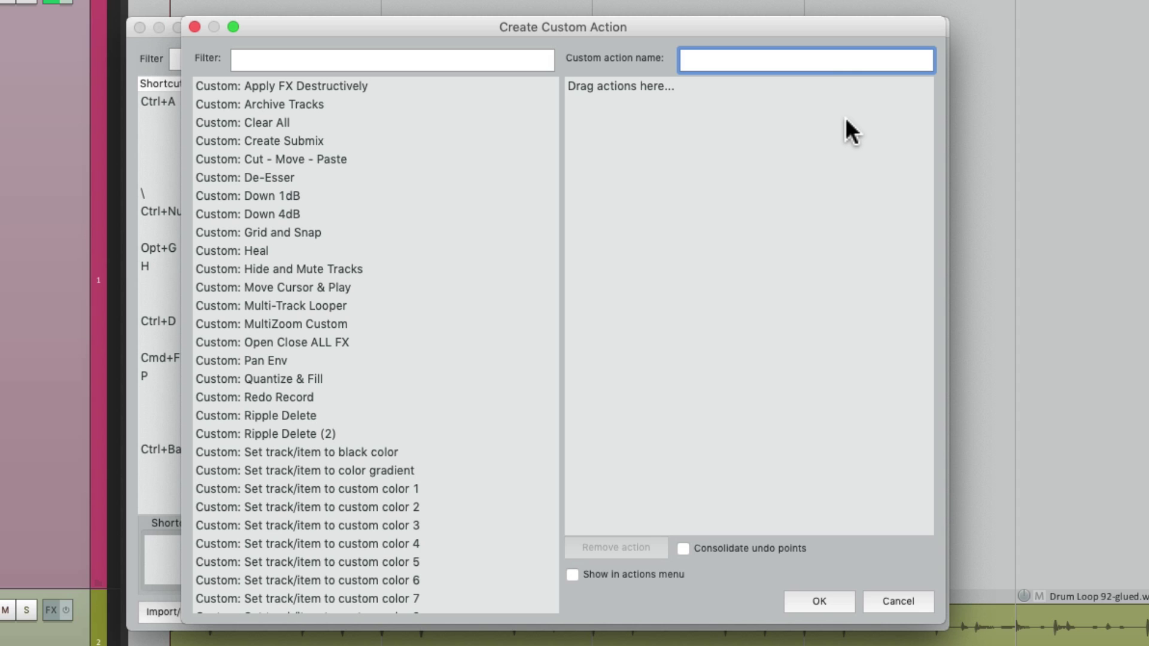
{"action": "type", "text": "Looper"}
Step: Find the "Transport: Record" action and add it as the first command of the Looper custom action
{"action": "left_click", "coordinate": [476, 58]}
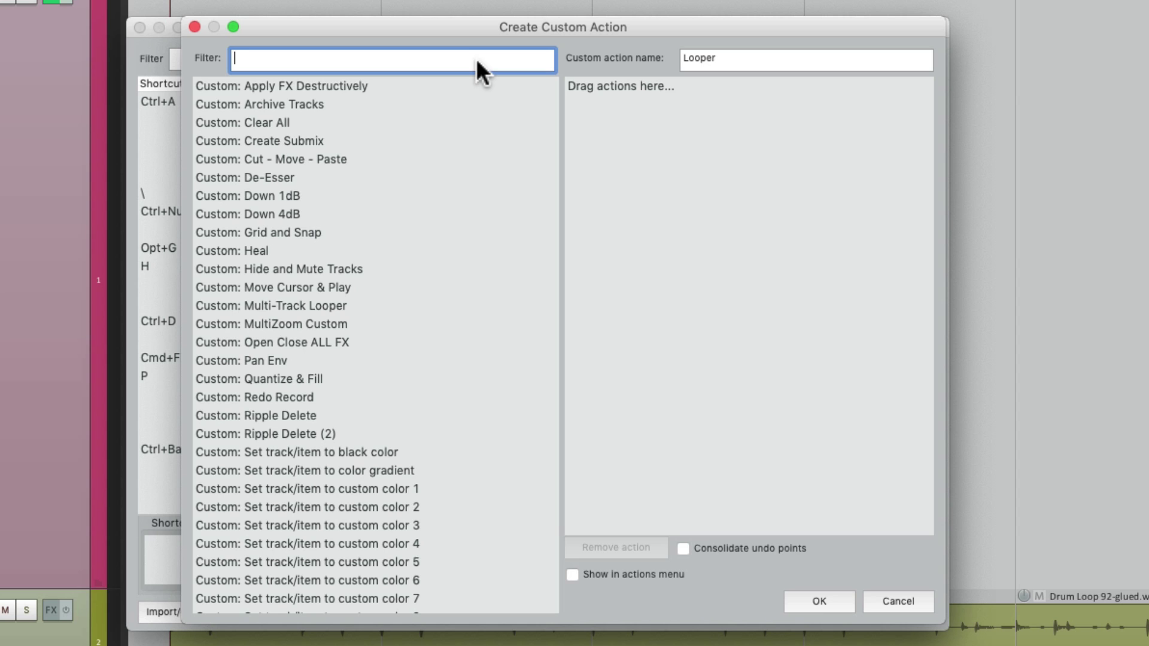
{"action": "type", "text": "transport record"}
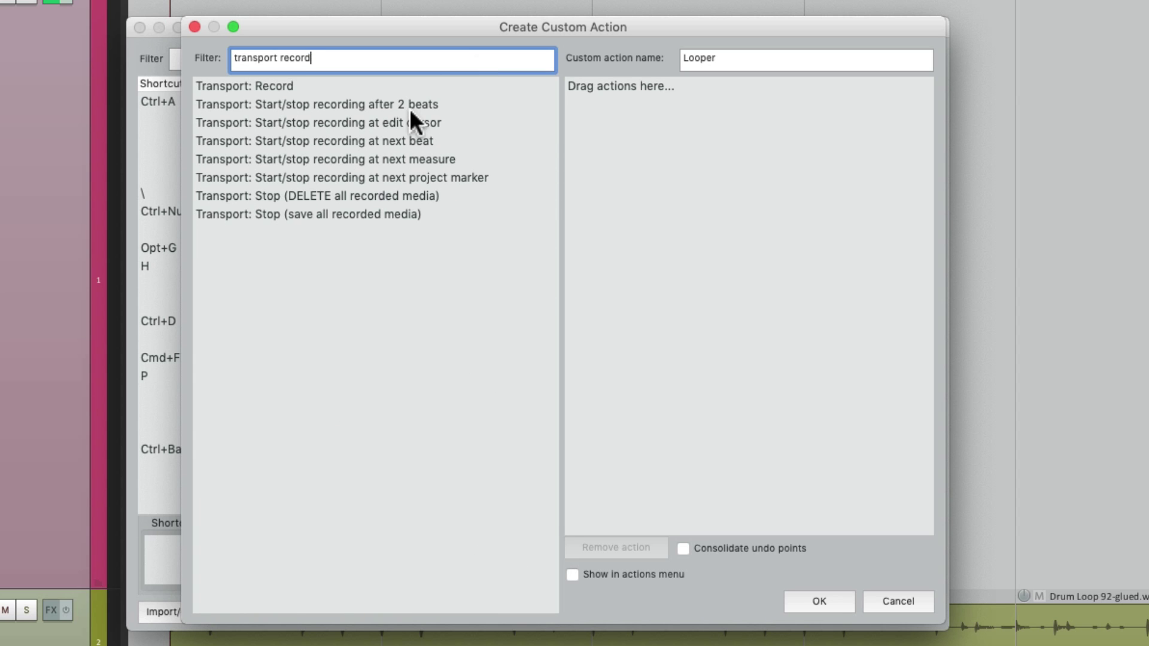
{"action": "left_click", "coordinate": [386, 87]}
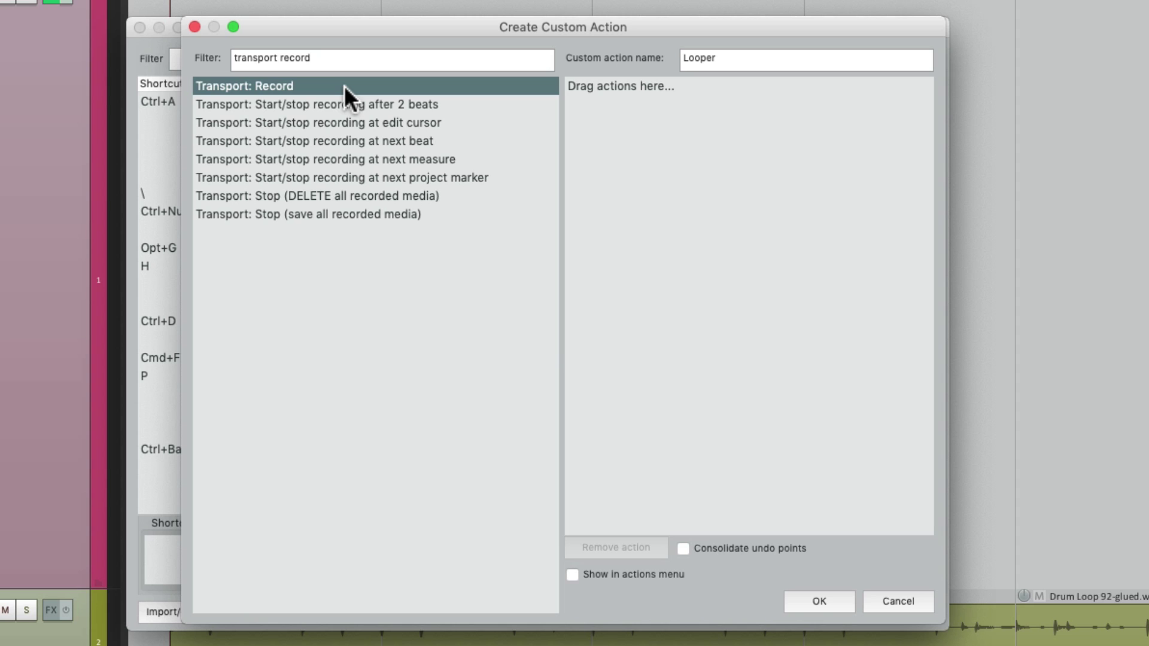
{"action": "left_click_drag", "start_coordinate": [314, 84], "coordinate": [635, 95]}
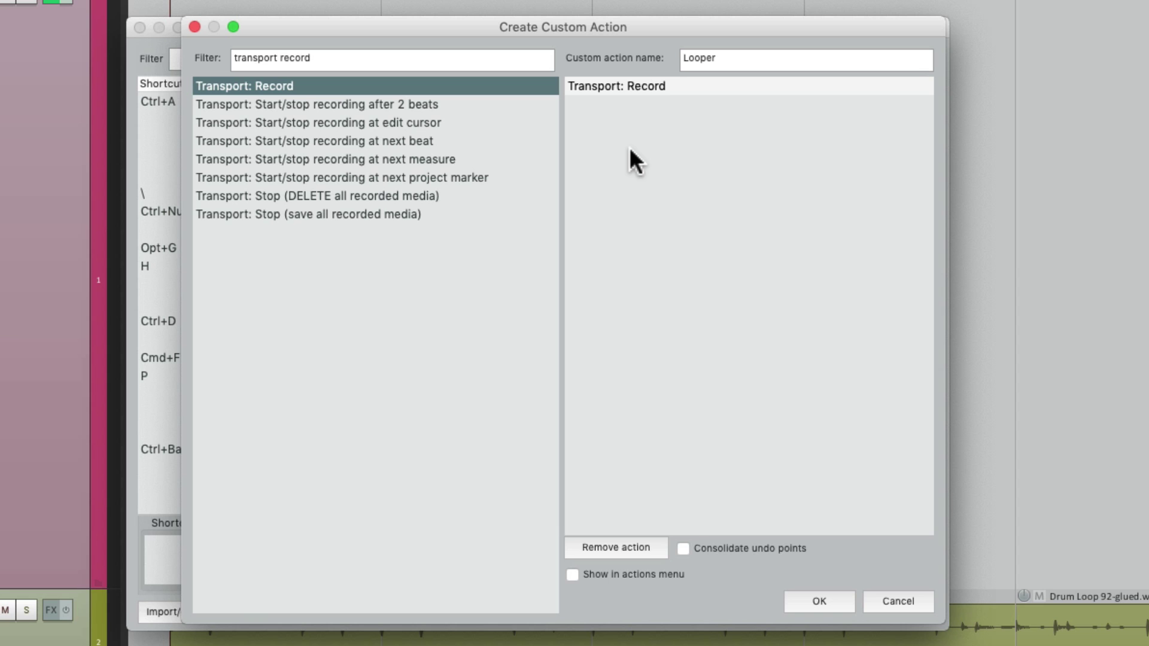
Step: Find "Take: Switch items to previous take" and add it as the second command of the Looper custom action
{"action": "left_click", "coordinate": [409, 60]}
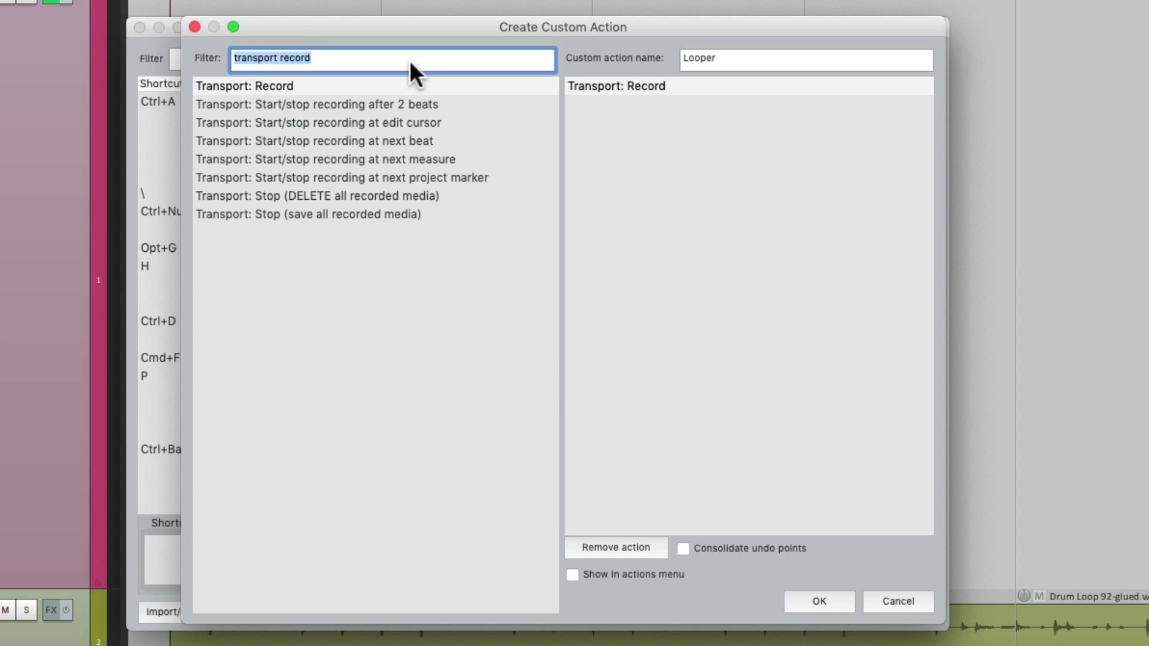
{"action": "type", "text": "previous take"}
{"action": "left_click", "coordinate": [379, 103]}
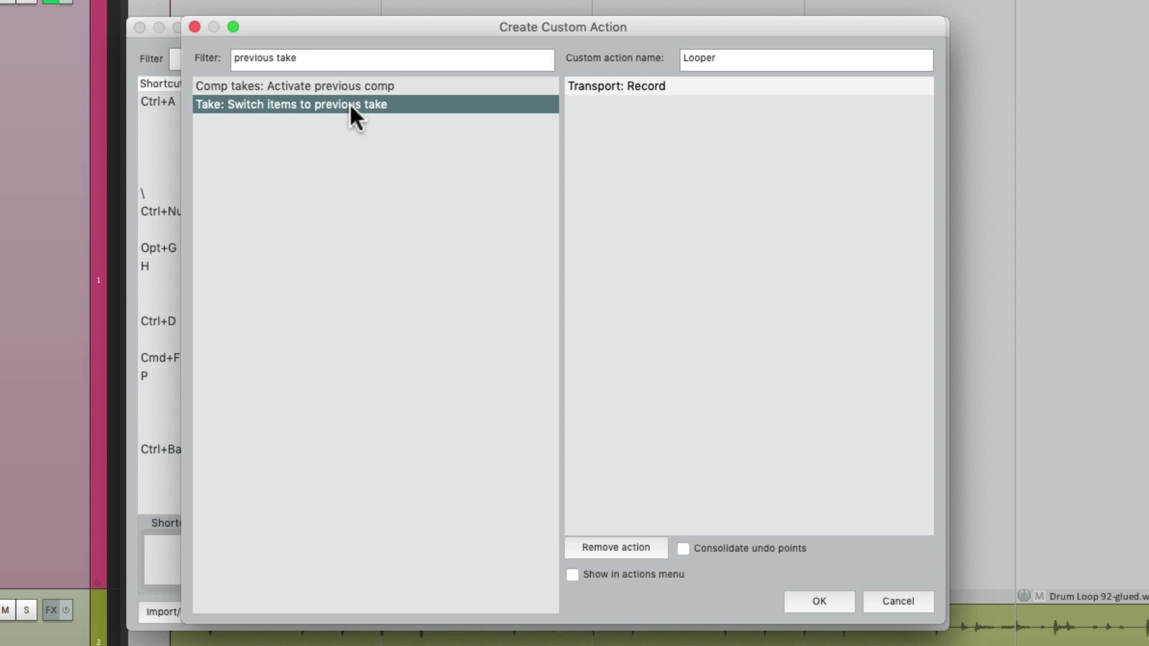
{"action": "left_click_drag", "start_coordinate": [350, 104], "coordinate": [693, 141]}
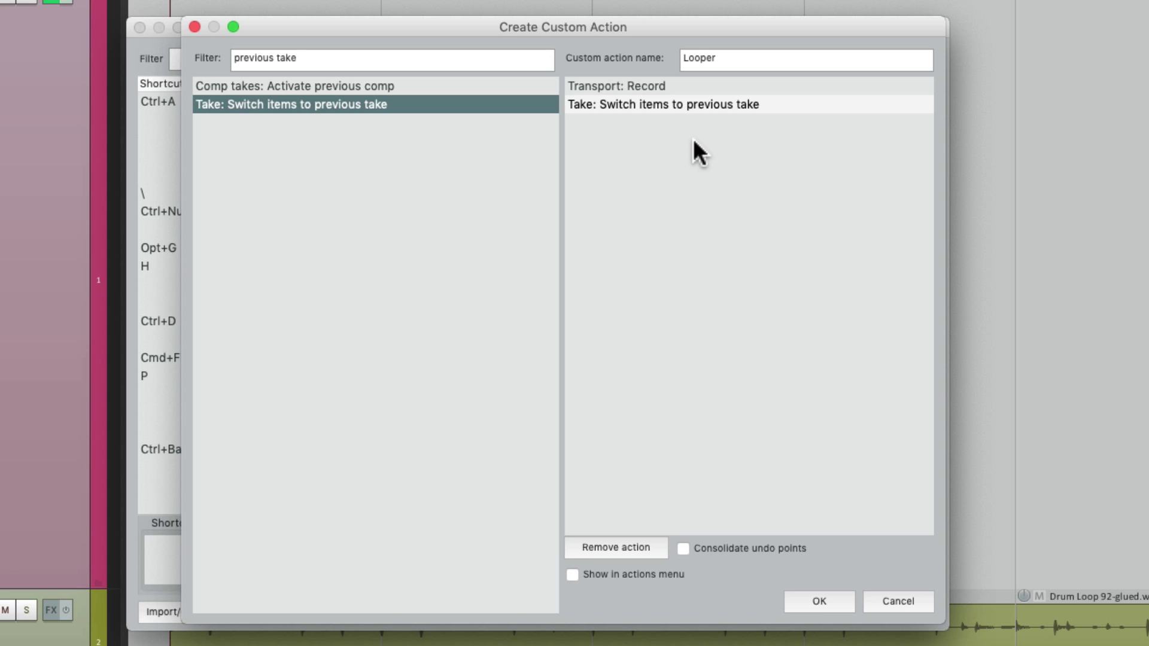
Step: Add "Take: Crop to active take in items" as the third command and save the Looper custom action
{"action": "left_click", "coordinate": [324, 61]}
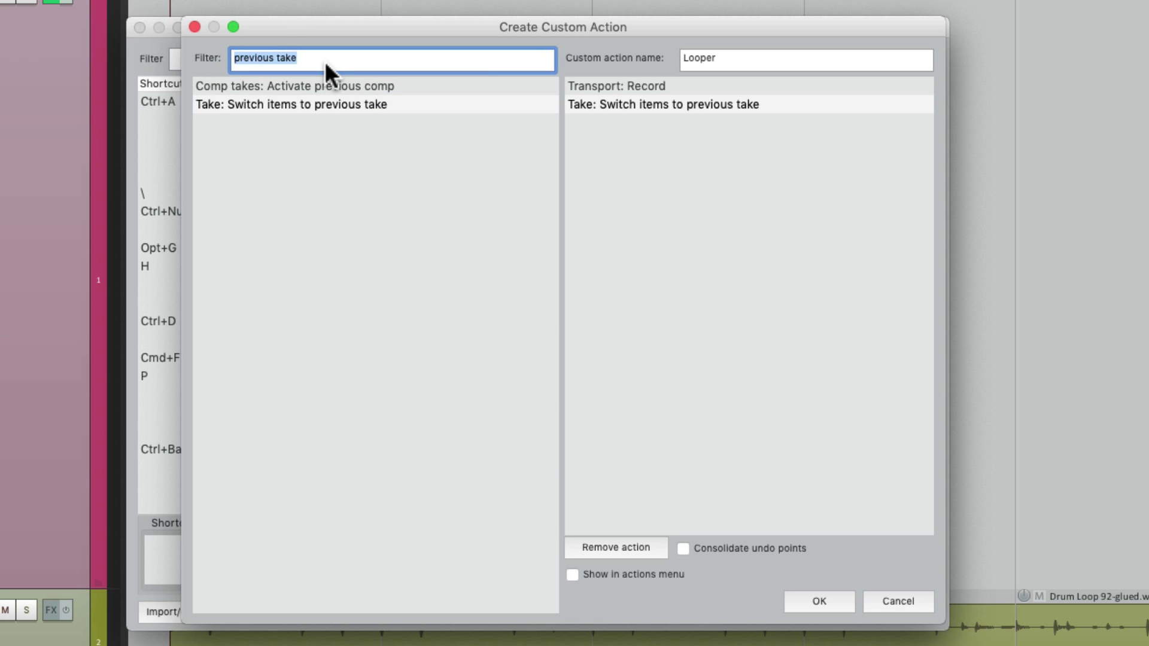
{"action": "type", "text": "crop take"}
{"action": "left_click", "coordinate": [270, 104]}
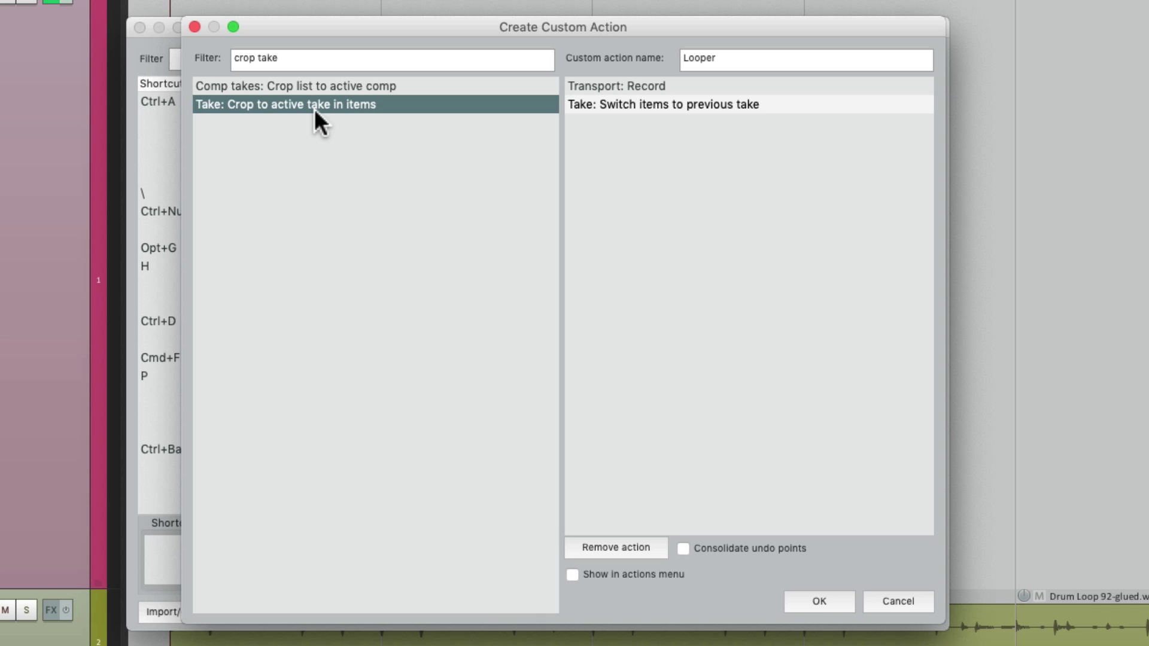
{"action": "left_click_drag", "start_coordinate": [482, 107], "coordinate": [702, 126]}
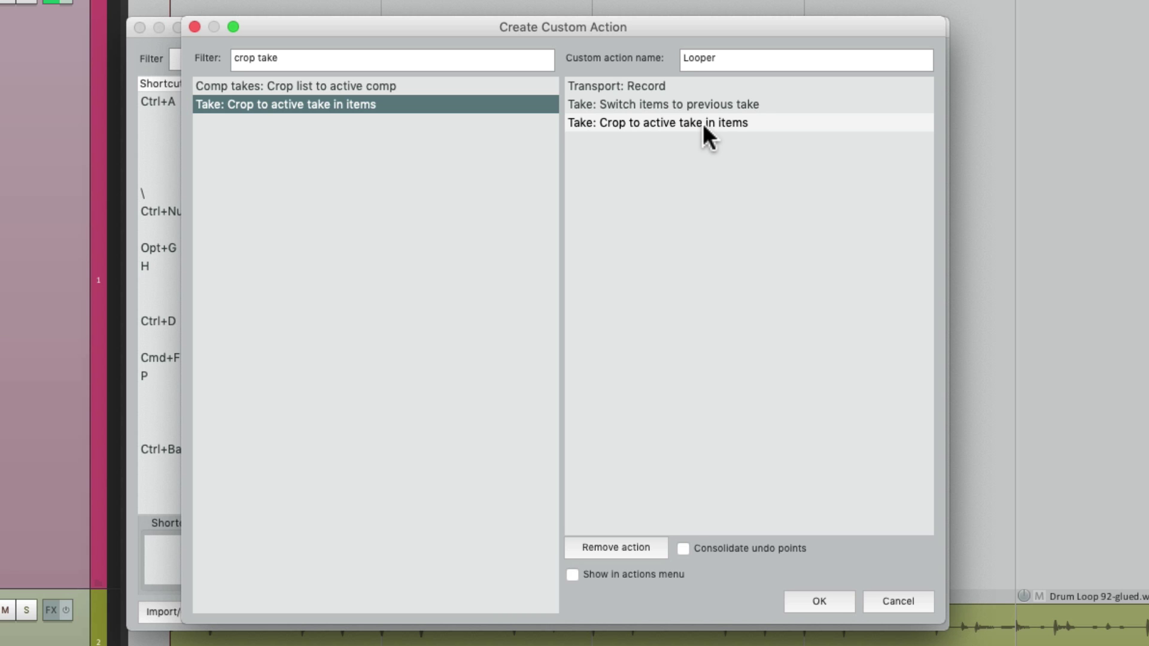
{"action": "left_click", "coordinate": [815, 599]}
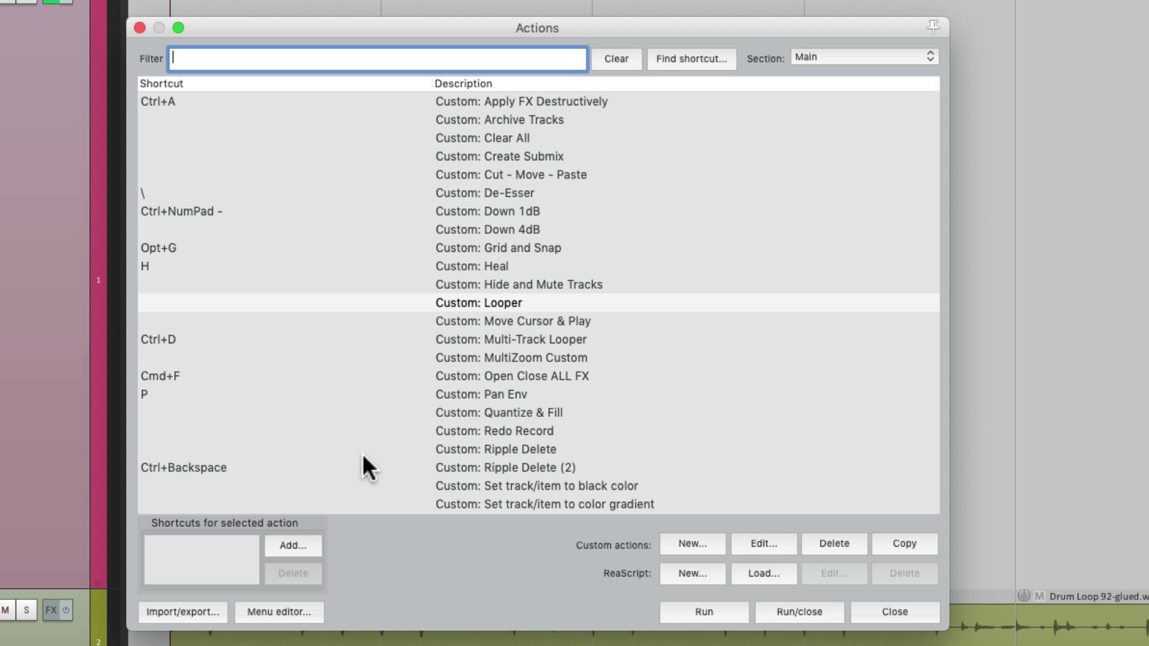
Step: Assign the shortcut Ctrl+R to the Looper custom action
{"action": "left_click", "coordinate": [413, 303]}
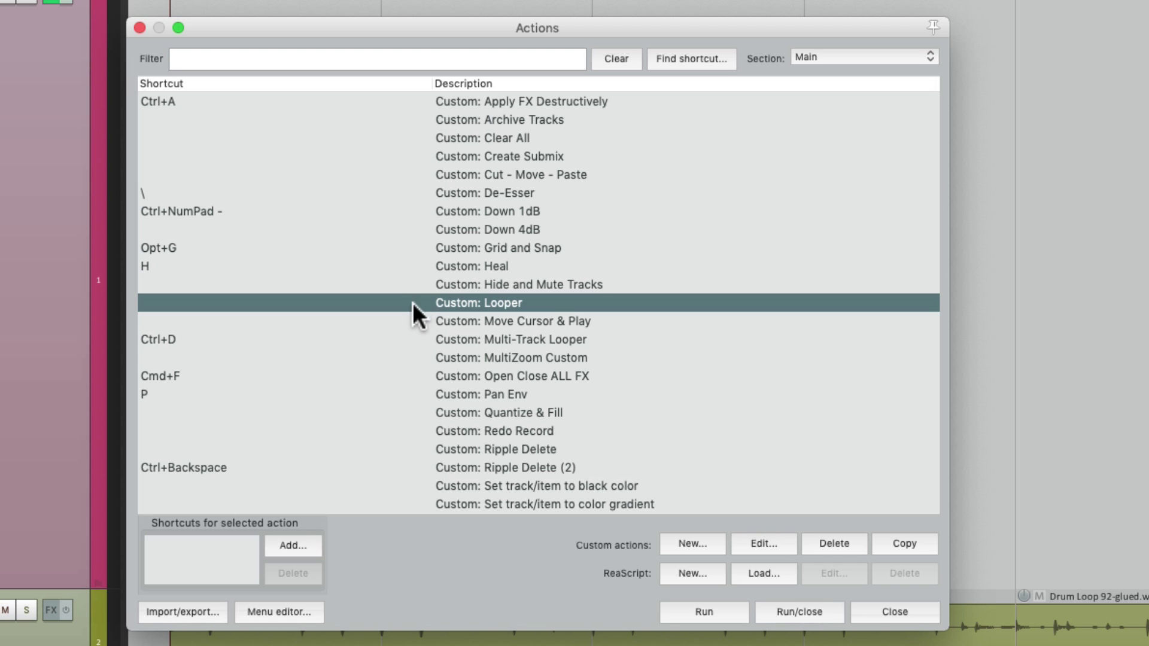
{"action": "left_click", "coordinate": [293, 546]}
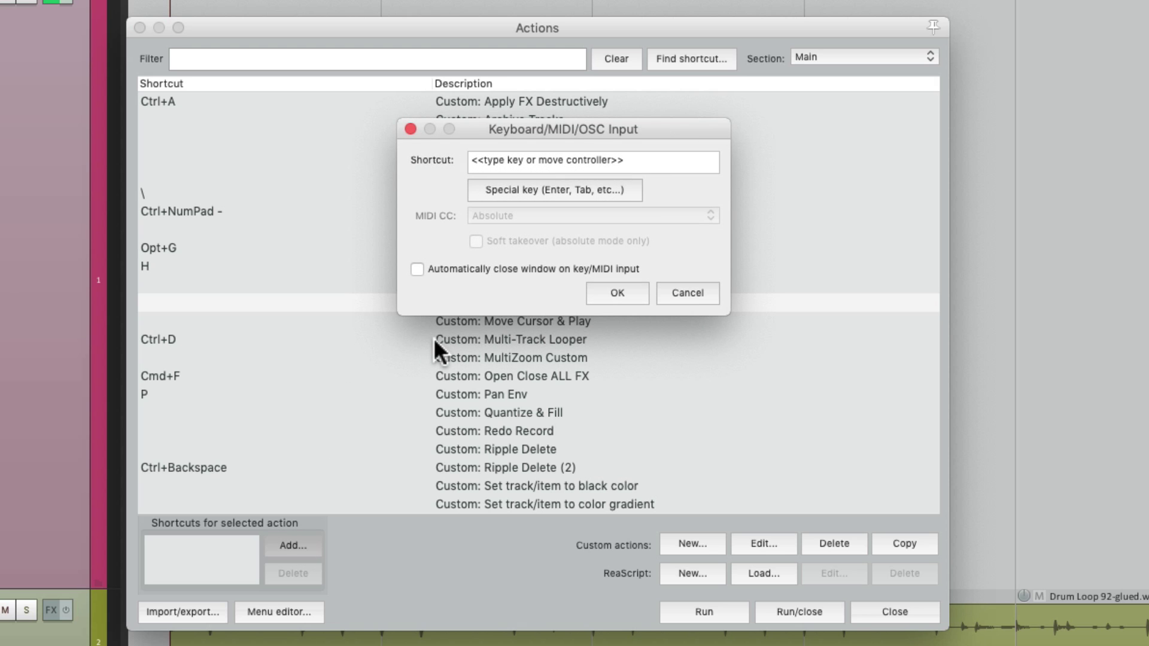
{"action": "key", "text": "ctrl+r"}
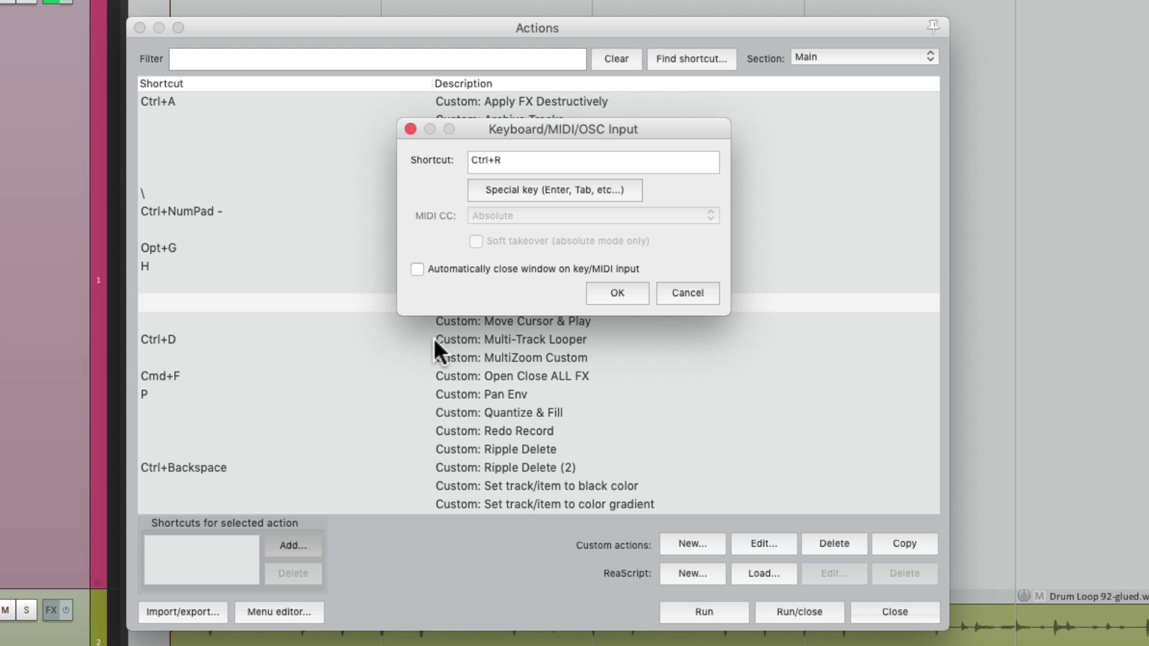
{"action": "left_click", "coordinate": [618, 294]}
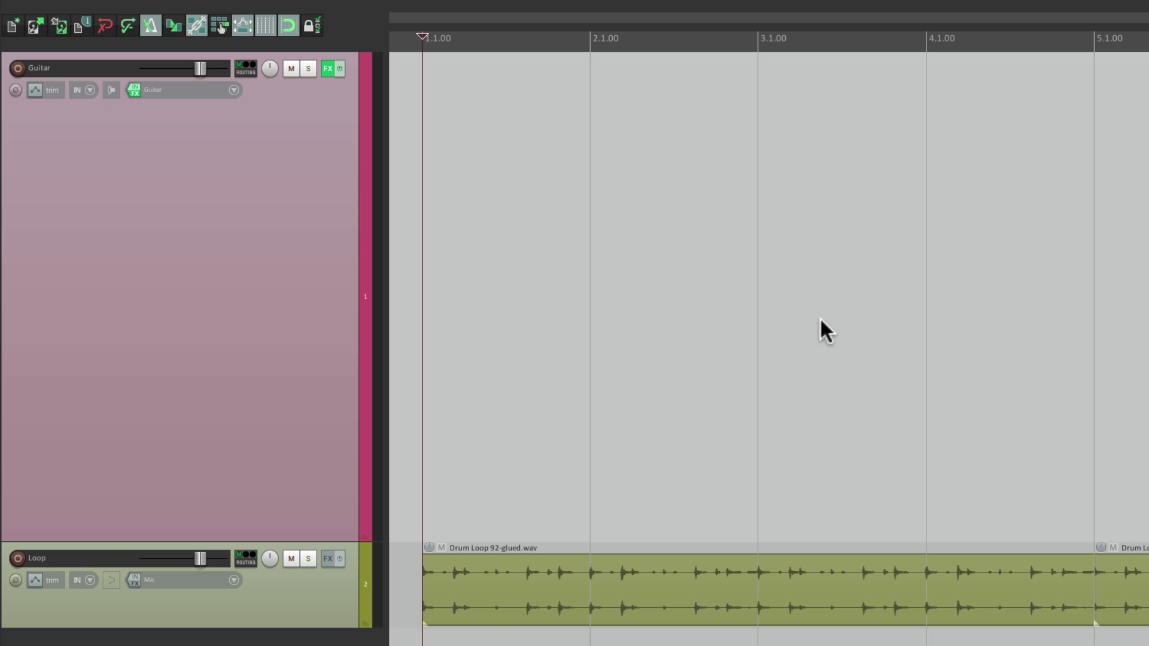
Step: Set the loop range from measure 1.1.00 to 5.1.00 and turn on repeat
{"action": "left_click_drag", "start_coordinate": [428, 47], "coordinate": [1088, 53]}
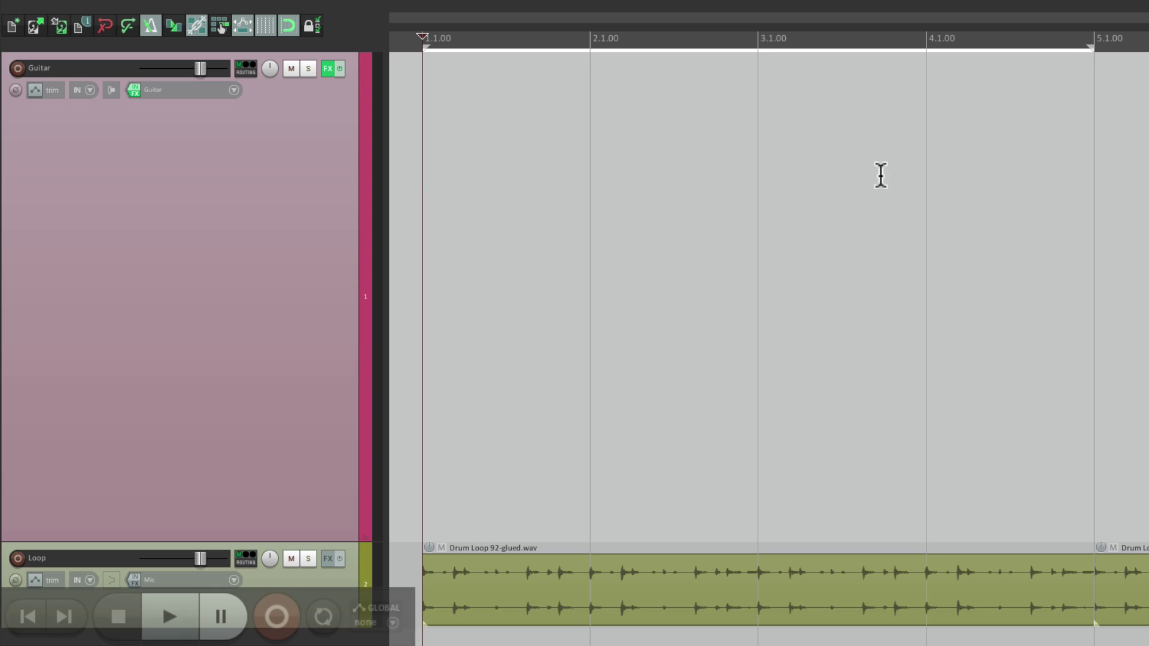
{"action": "left_click", "coordinate": [323, 619]}
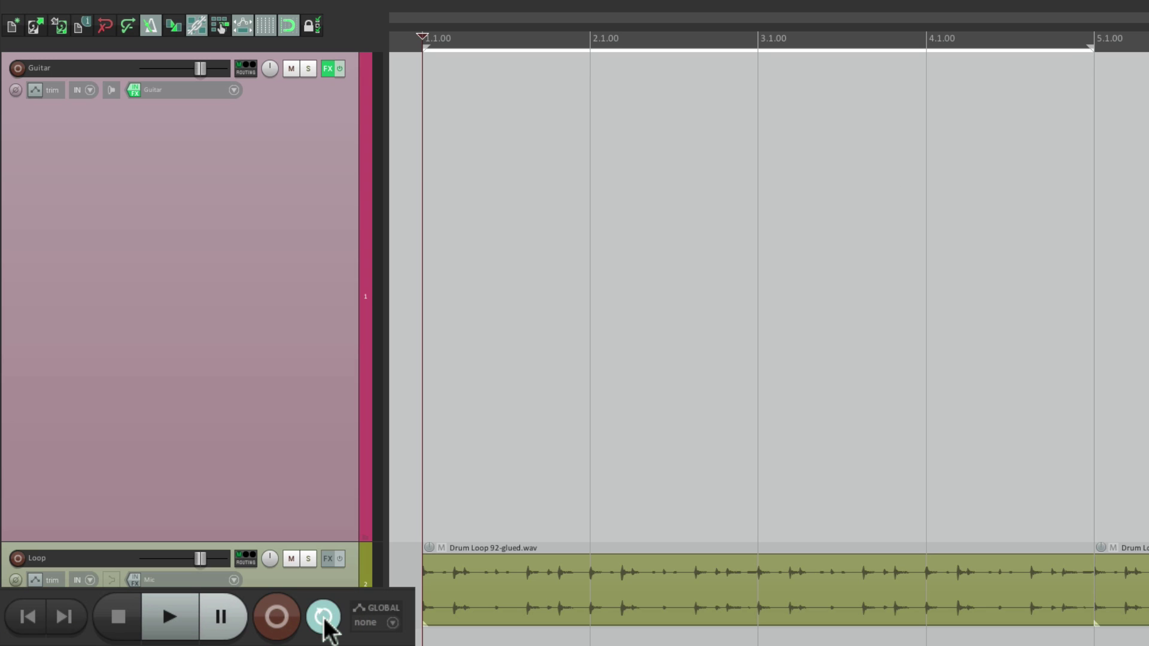
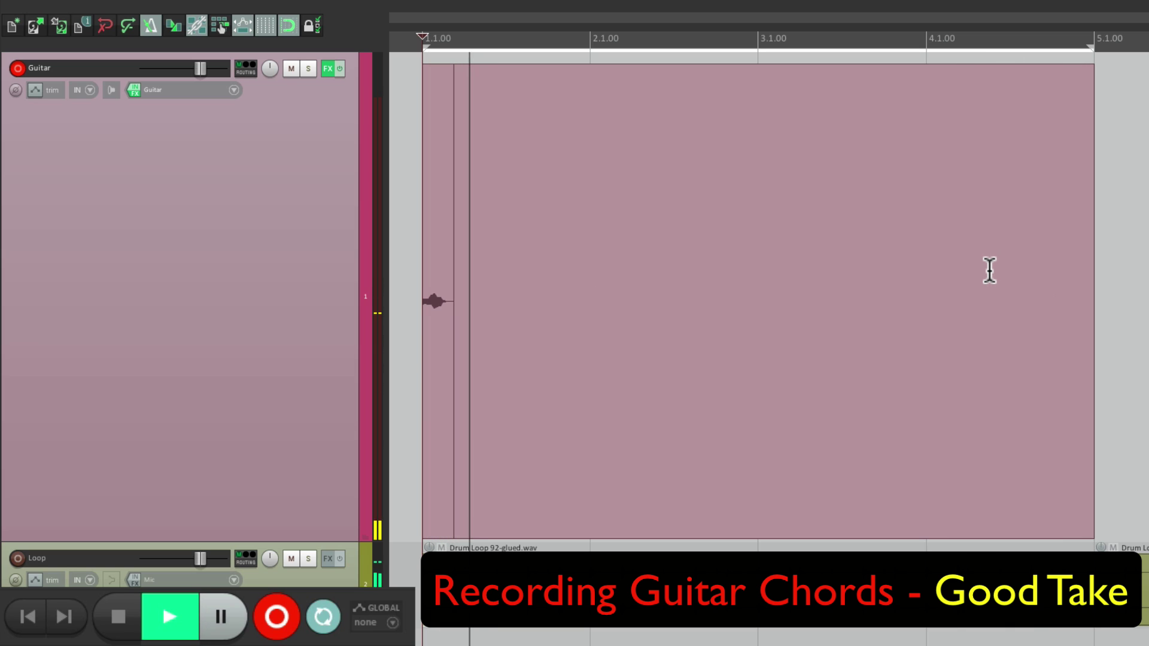
Step: Run the Looper custom action during recording to keep the completed guitar chords take and continue playback
{"action": "key", "text": "ctrl+r"}
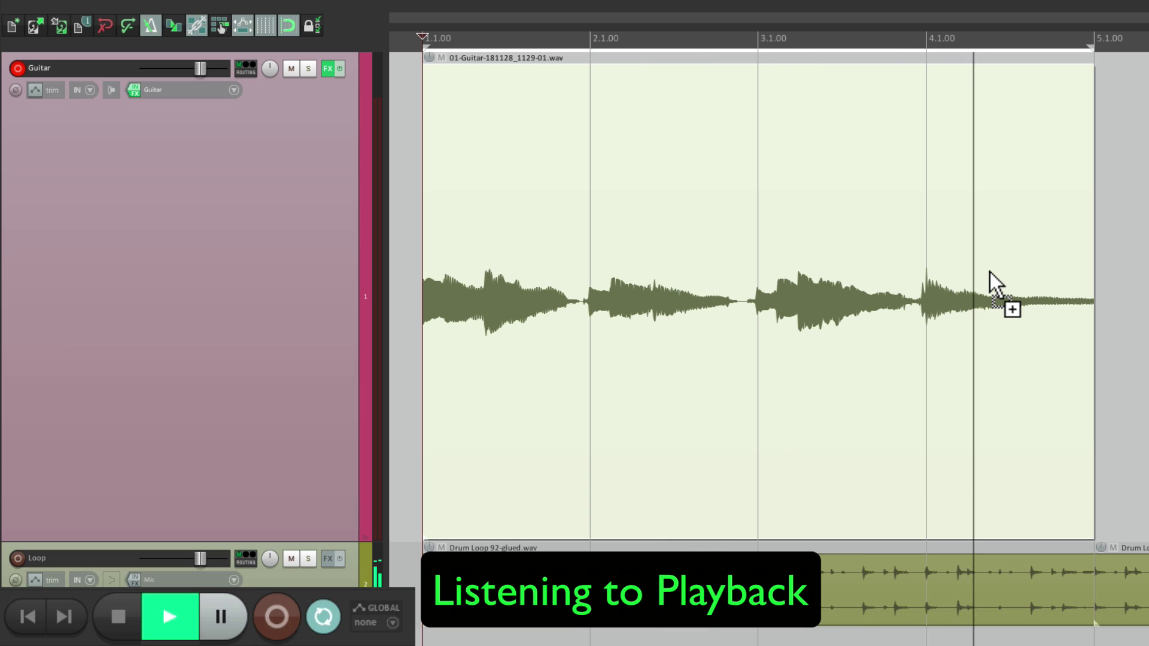
Step: Record an eighth-note guitar layer and a double eighth-note layer with the Looper action, keeping the good take of each
{"action": "key", "text": "ctrl+r"}
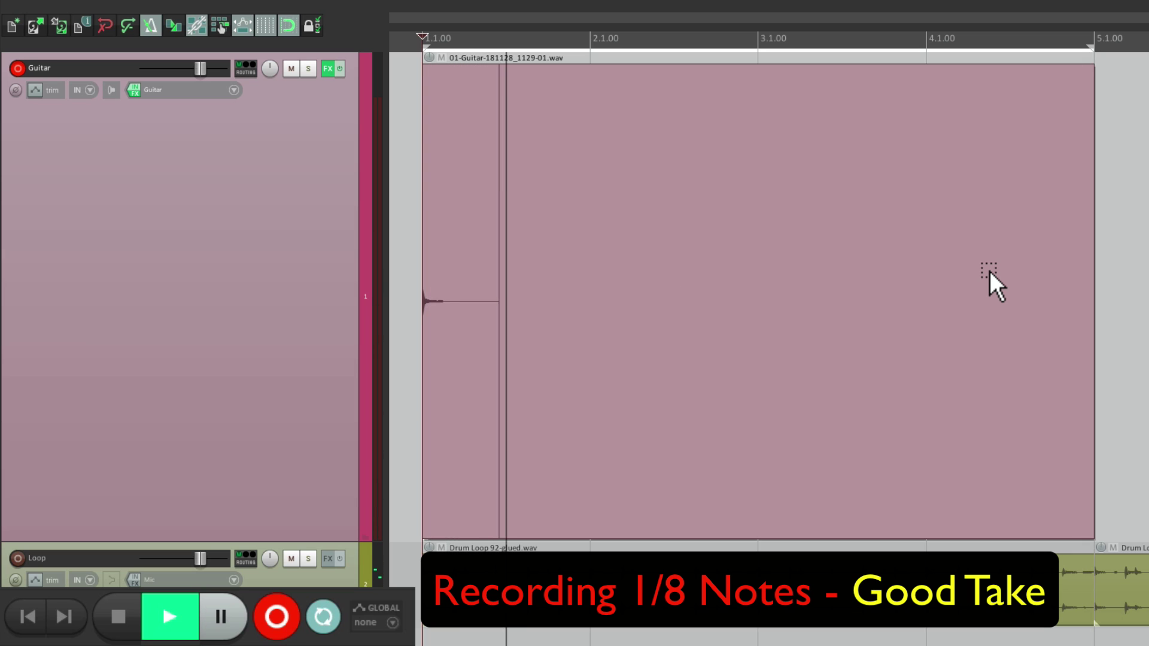
{"action": "key", "text": "ctrl+r"}
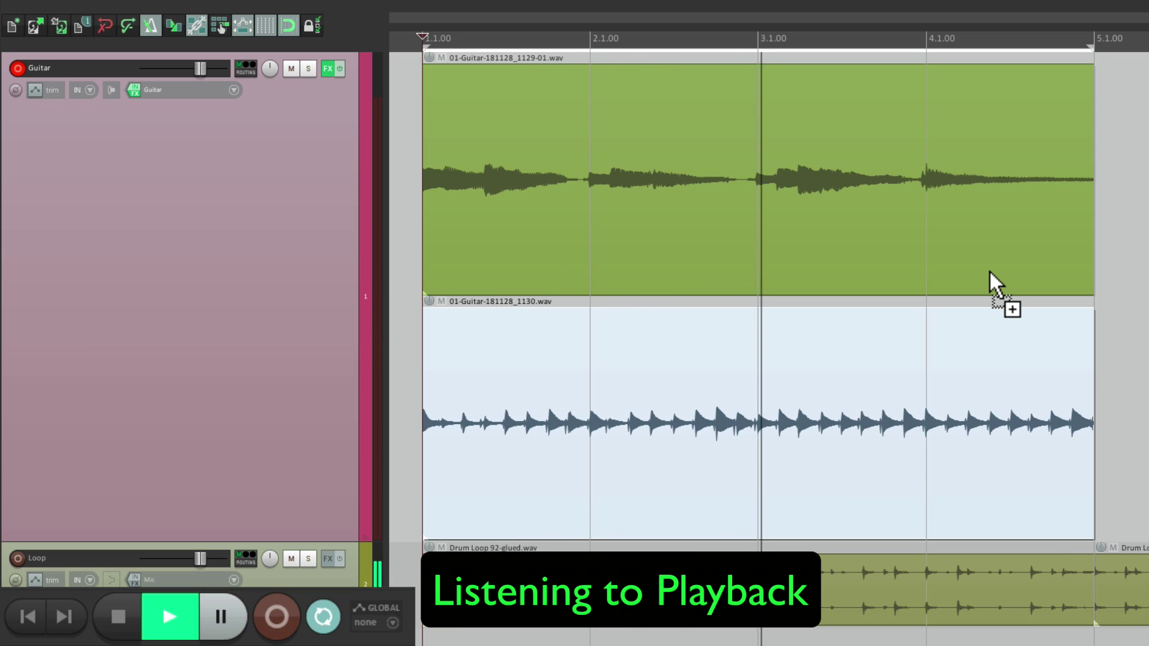
{"action": "key", "text": "ctrl+r"}
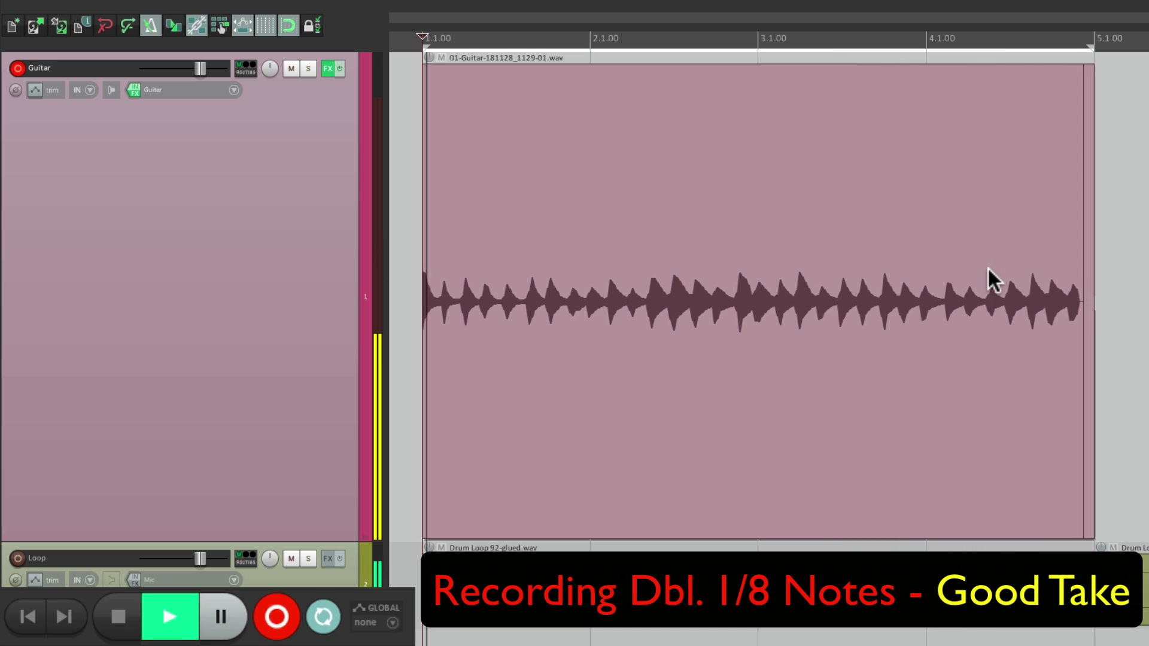
{"action": "key", "text": "ctrl+r"}
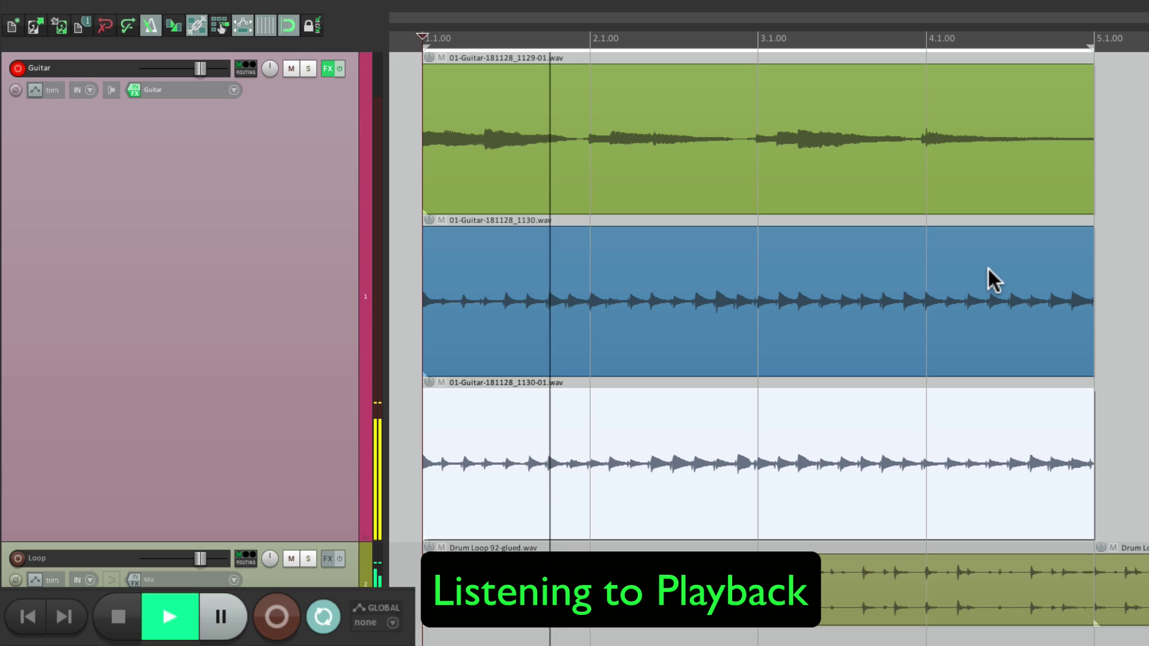
Step: Pan the eighth-note guitar item 100% left and the double eighth-note item 100% right
{"action": "double_click", "coordinate": [687, 269]}
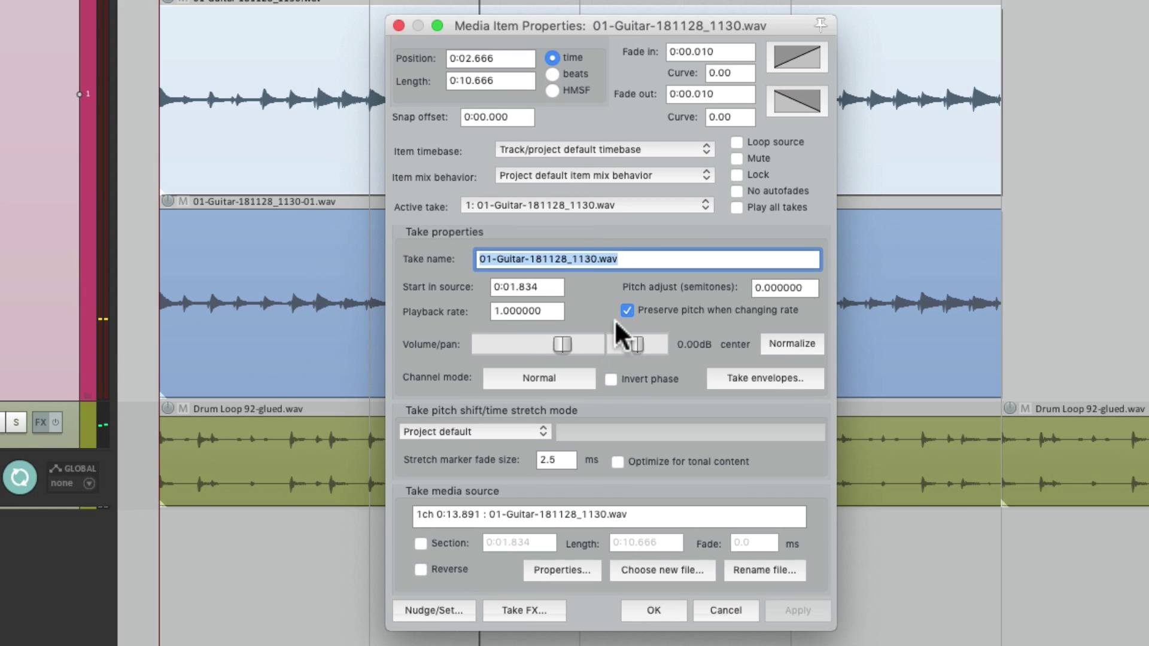
{"action": "left_click_drag", "start_coordinate": [630, 346], "coordinate": [571, 349]}
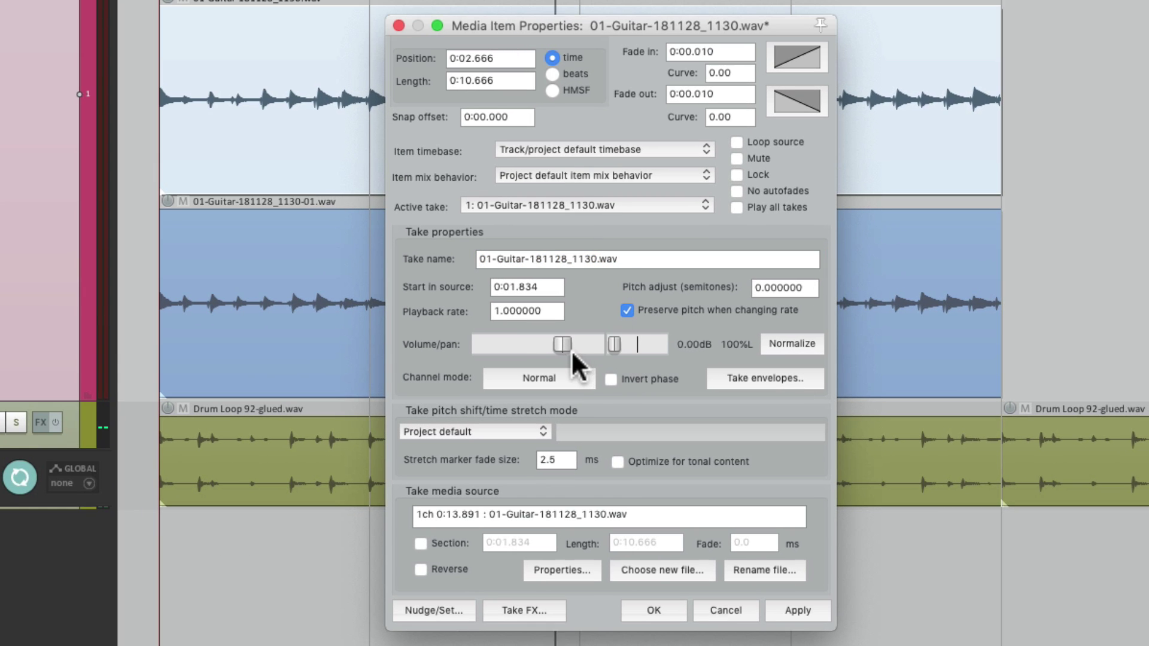
{"action": "left_click", "coordinate": [654, 610]}
{"action": "double_click", "coordinate": [595, 222]}
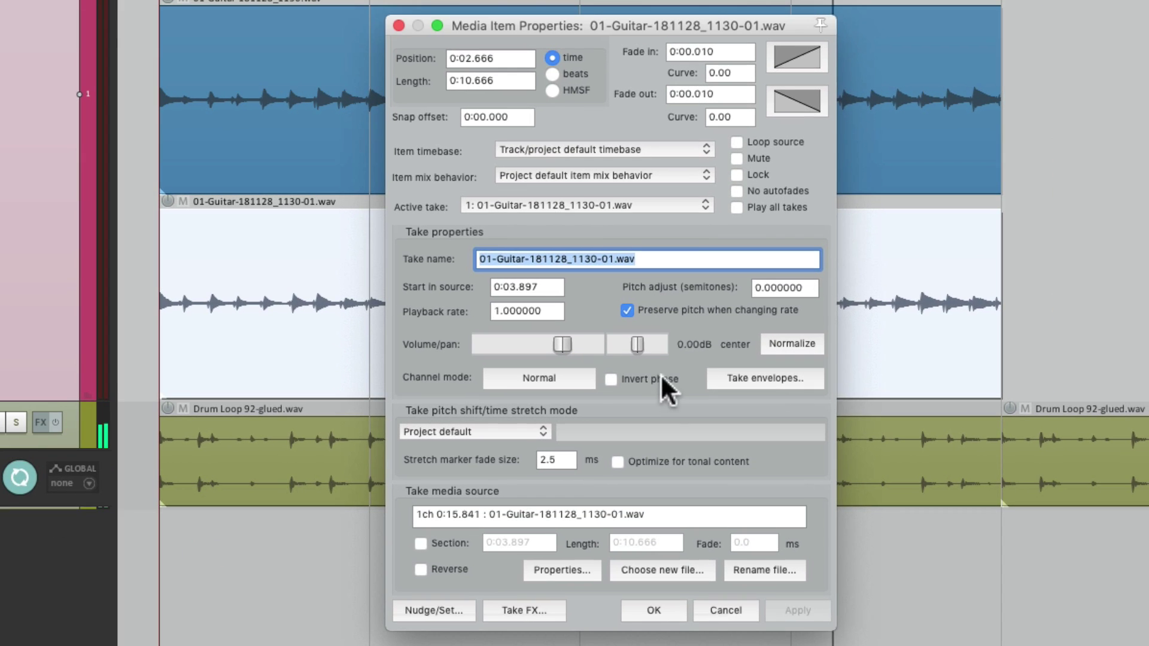
{"action": "left_click_drag", "start_coordinate": [638, 344], "coordinate": [665, 346]}
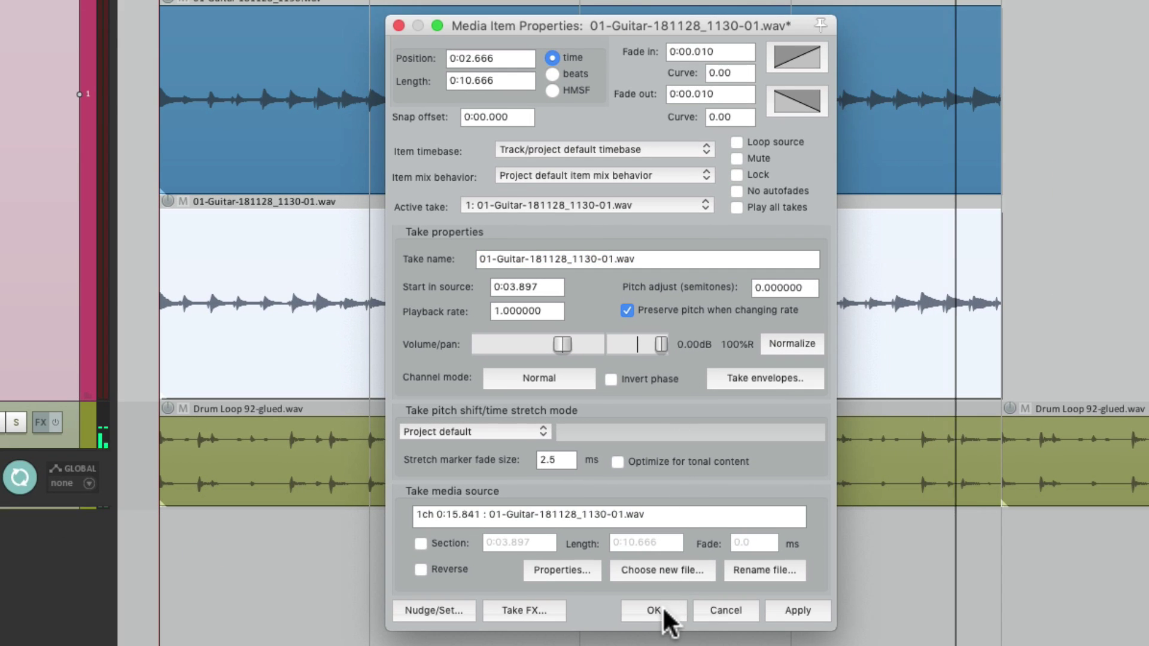
{"action": "left_click", "coordinate": [658, 609]}
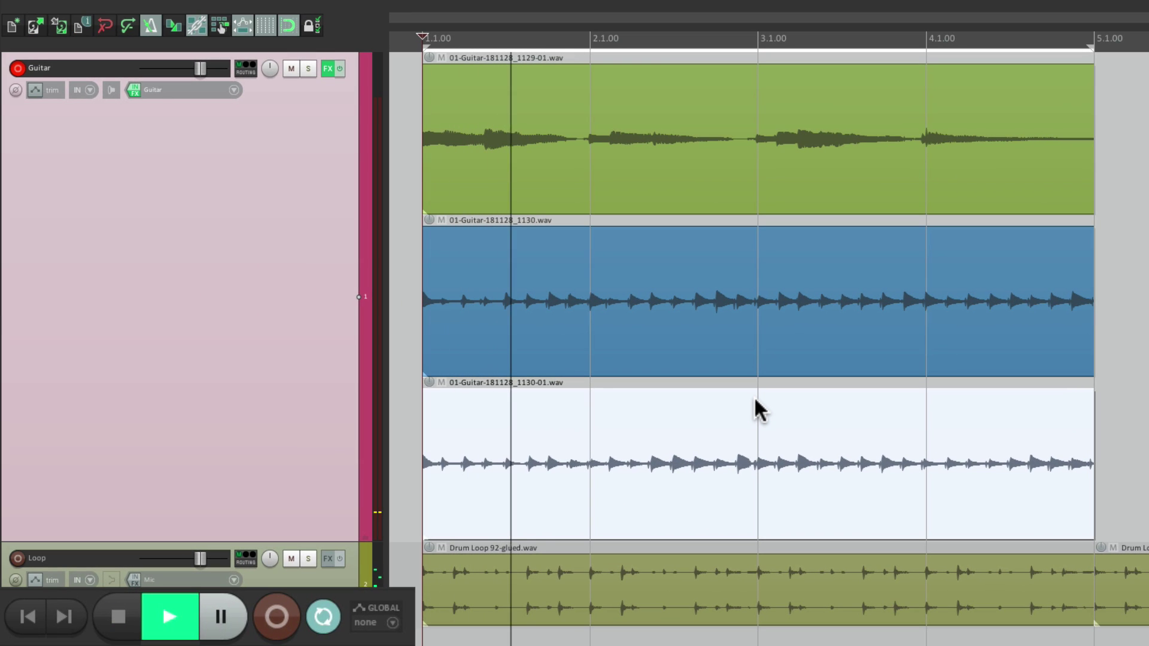
Step: Record a chicka guitar layer with the Looper action and lower its item volume to -3.30 dB
{"action": "key", "text": "ctrl+r"}
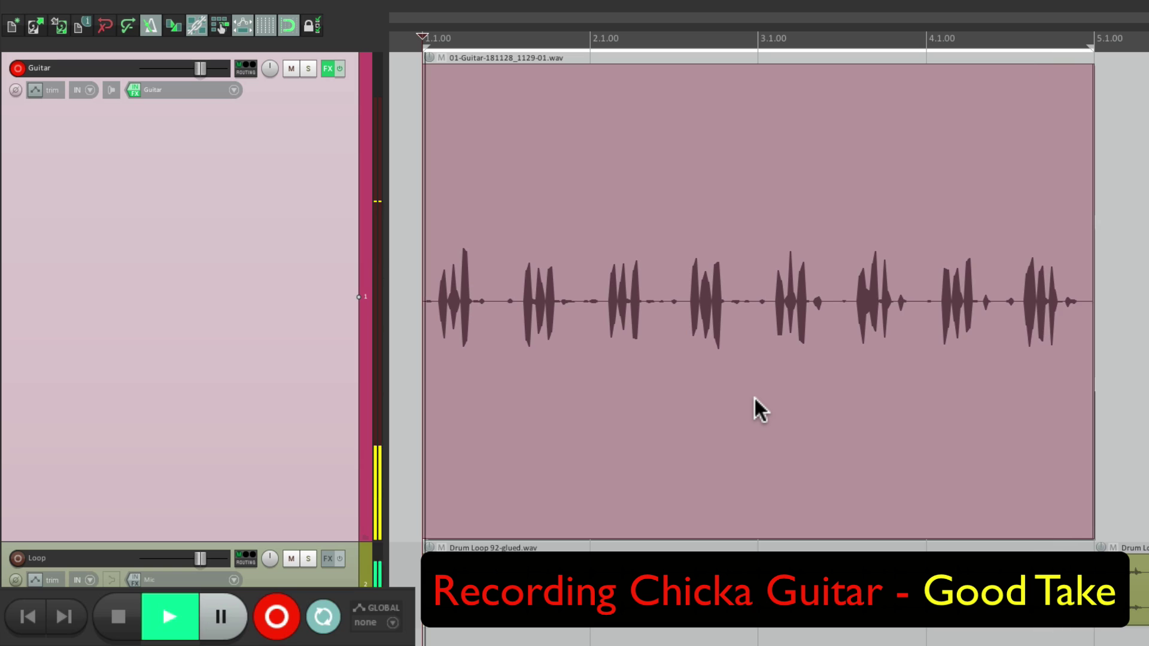
{"action": "key", "text": "ctrl+r"}
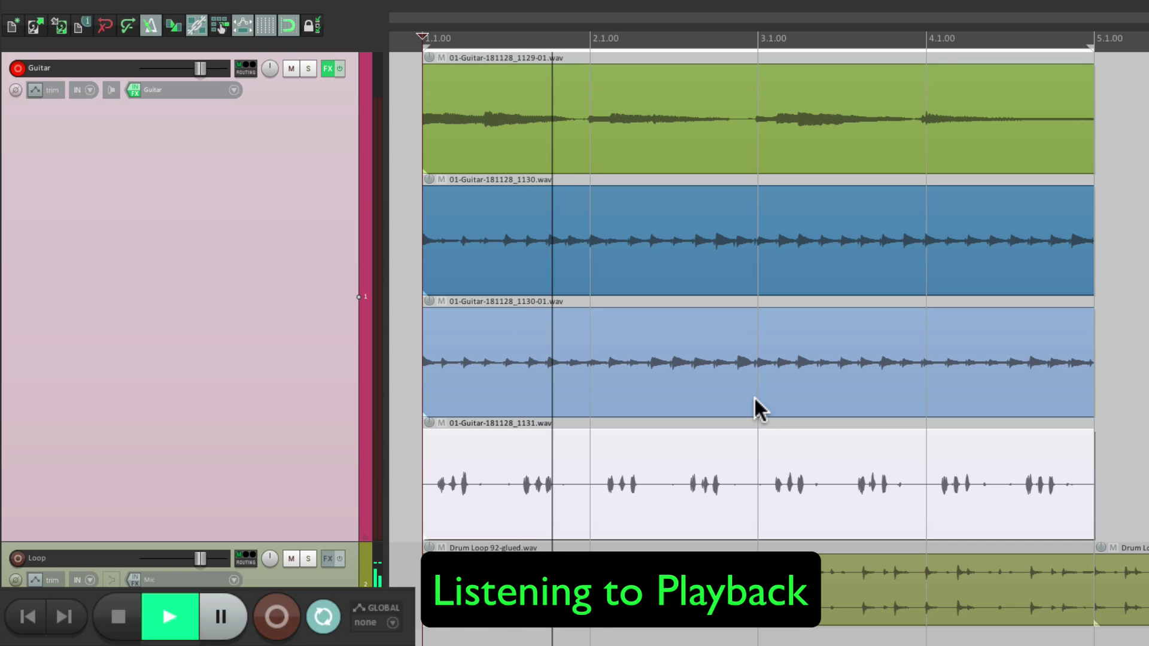
{"action": "left_click_drag", "start_coordinate": [429, 426], "coordinate": [431, 447]}
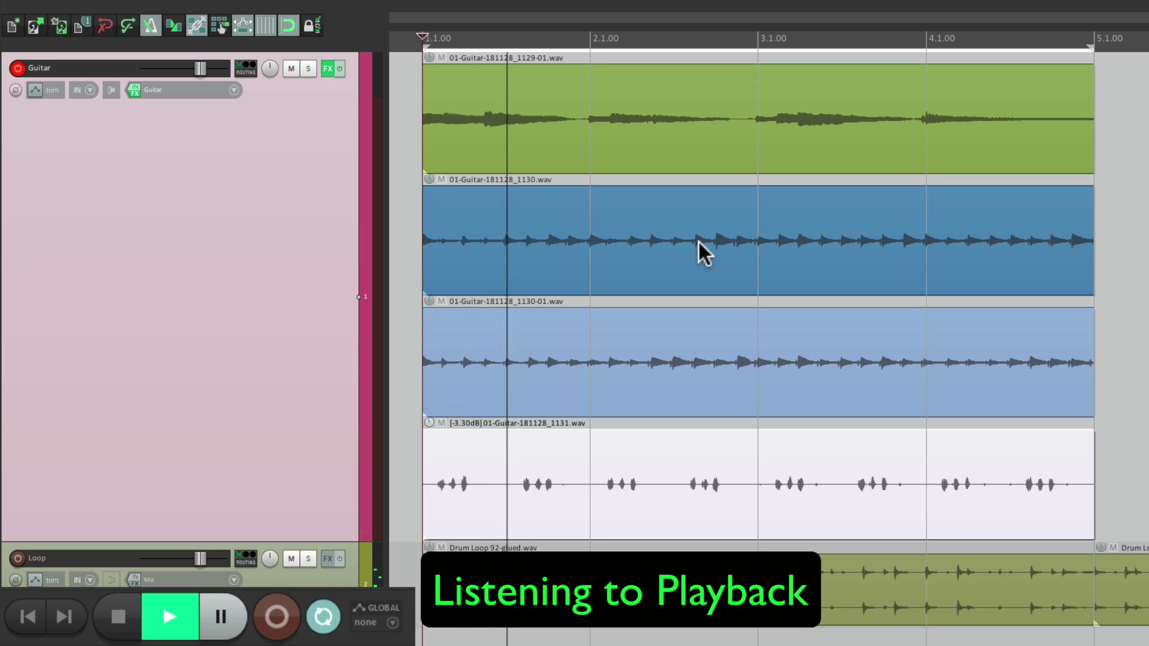
Step: Record two more guitar layers with the Looper action and delete the second one
{"action": "key", "text": "ctrl+r"}
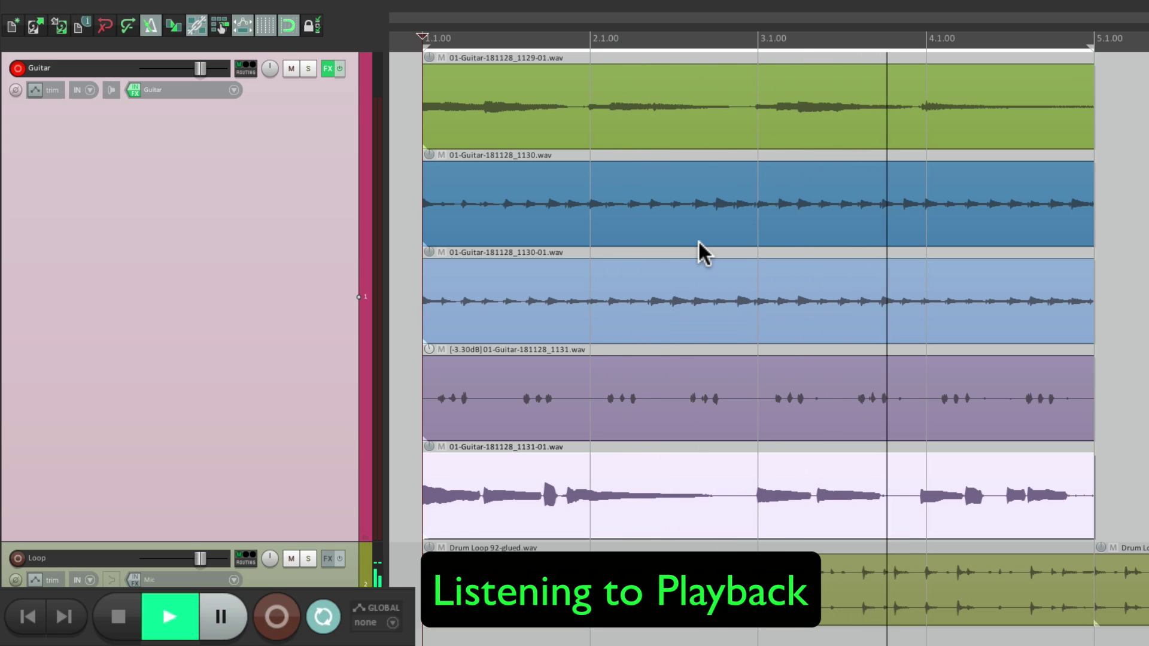
{"action": "key", "text": "ctrl+r"}
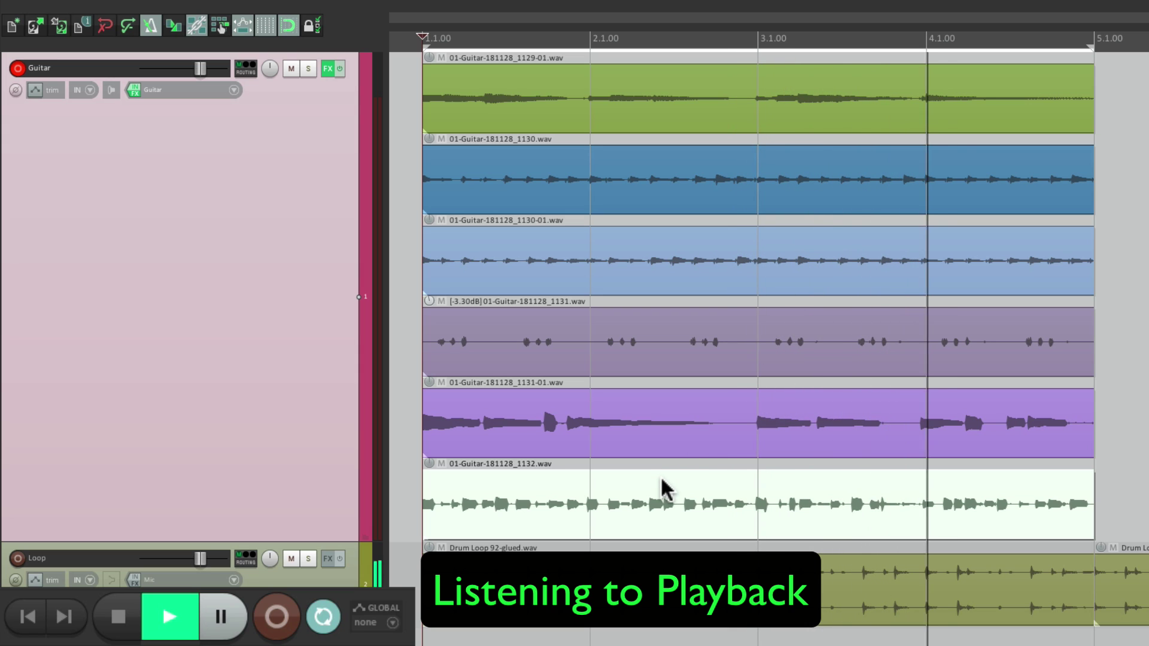
{"action": "key", "text": "Delete"}
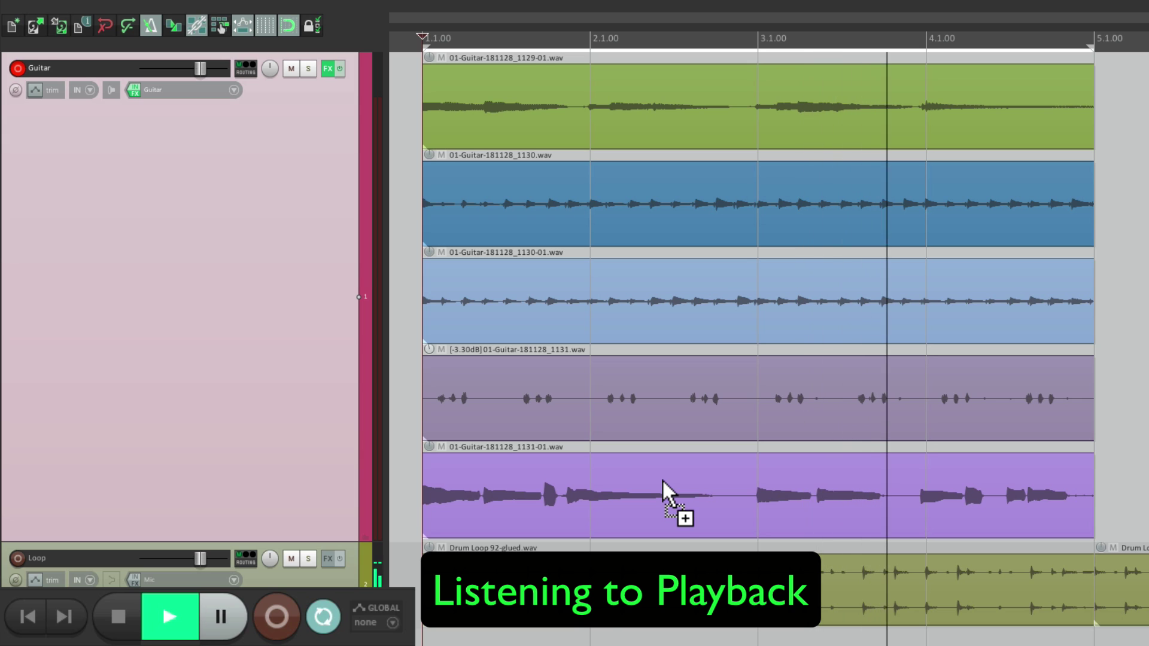
Step: Record a replacement guitar layer, pan it 40% right and lower its item volume to -0.40 dB
{"action": "key", "text": "ctrl+r"}
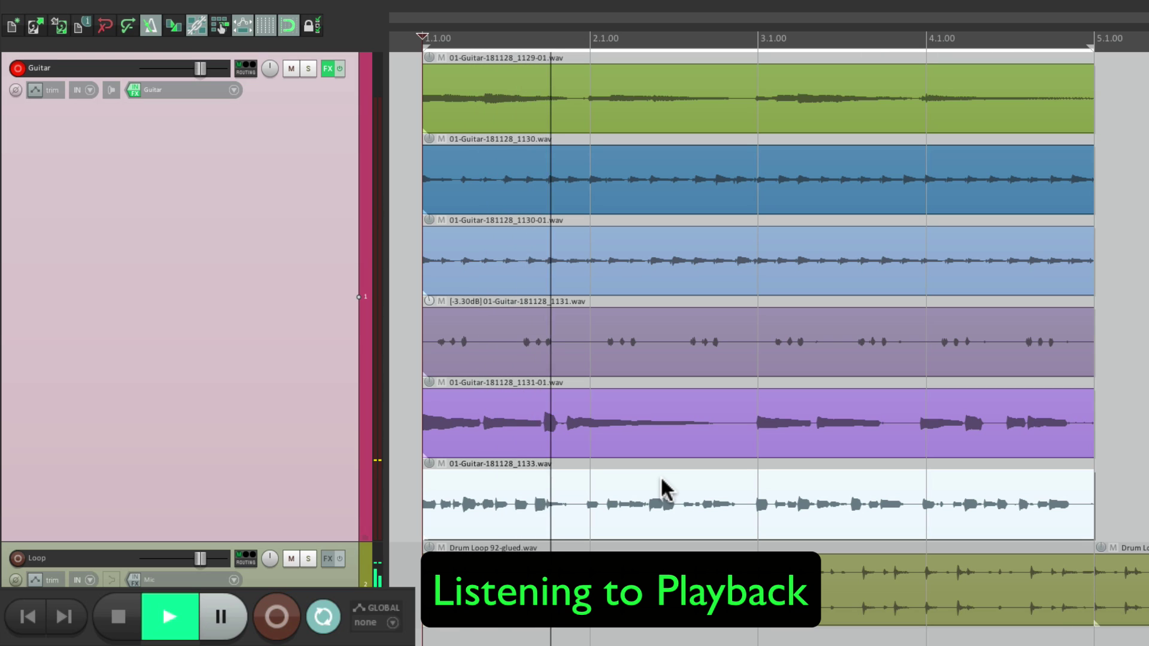
{"action": "double_click", "coordinate": [648, 487]}
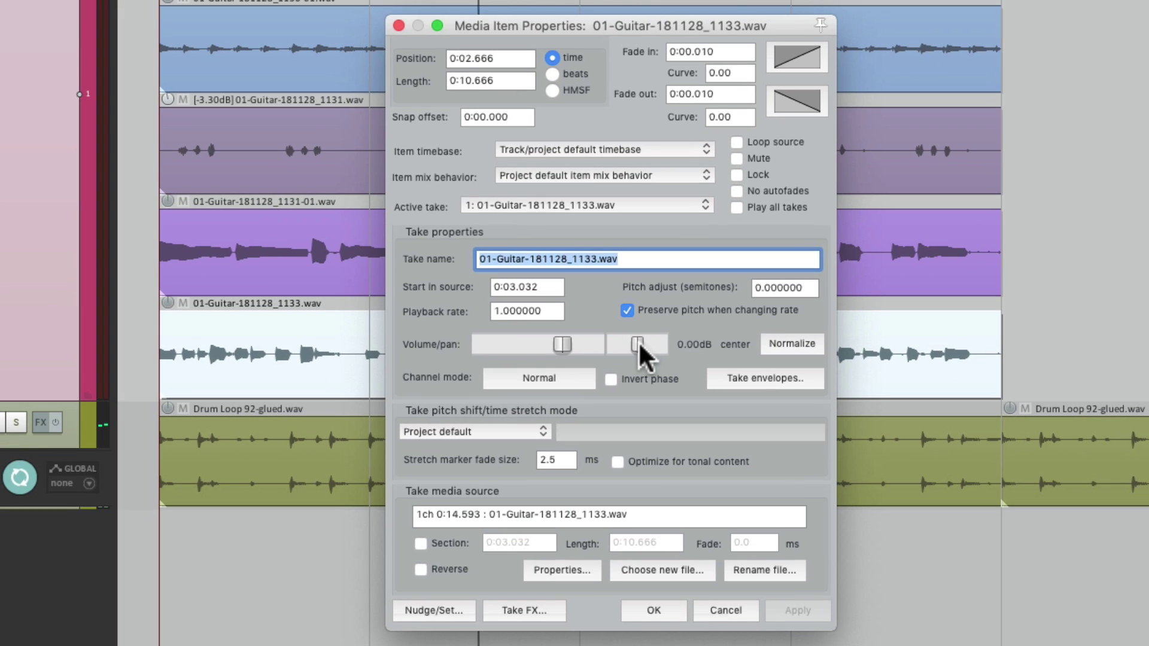
{"action": "left_click_drag", "start_coordinate": [640, 344], "coordinate": [644, 347]}
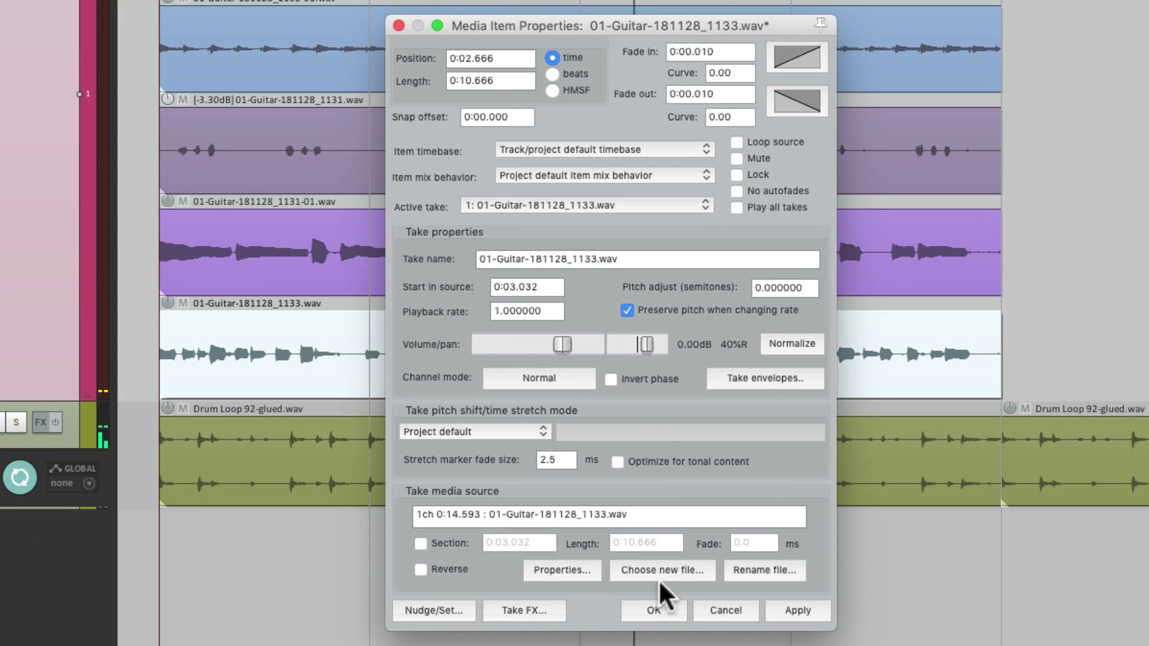
{"action": "left_click", "coordinate": [654, 611]}
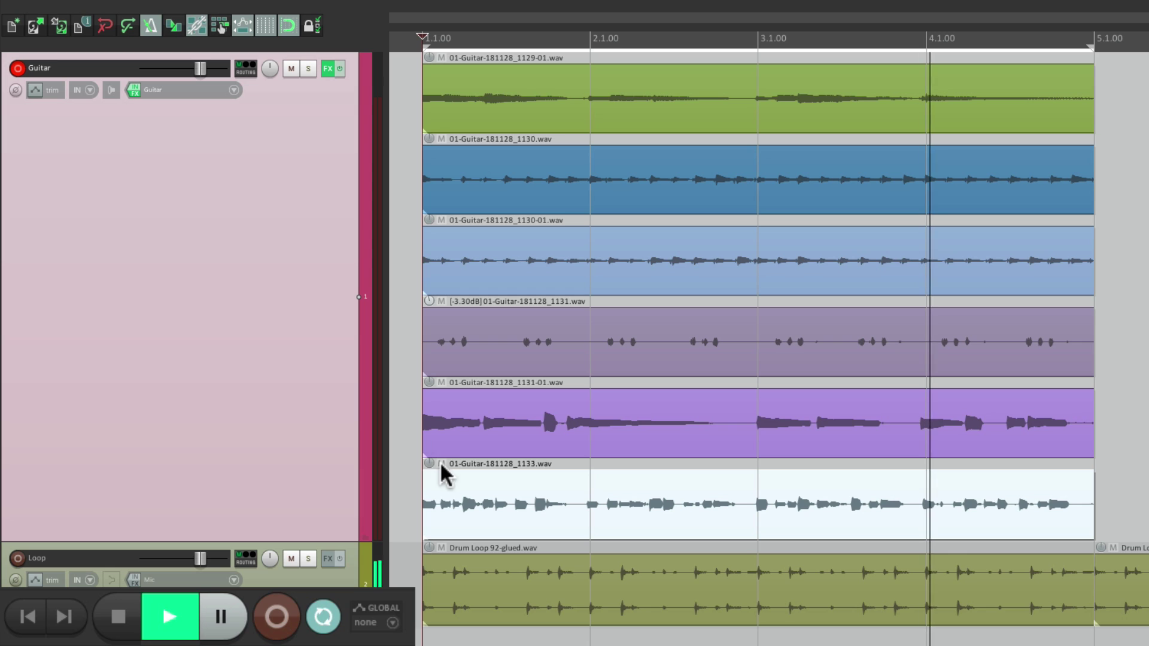
{"action": "left_click_drag", "start_coordinate": [431, 465], "coordinate": [432, 470]}
Step: Pan the guitar item 01-Guitar-181128_1131-01.wav 12% left
{"action": "double_click", "coordinate": [644, 407]}
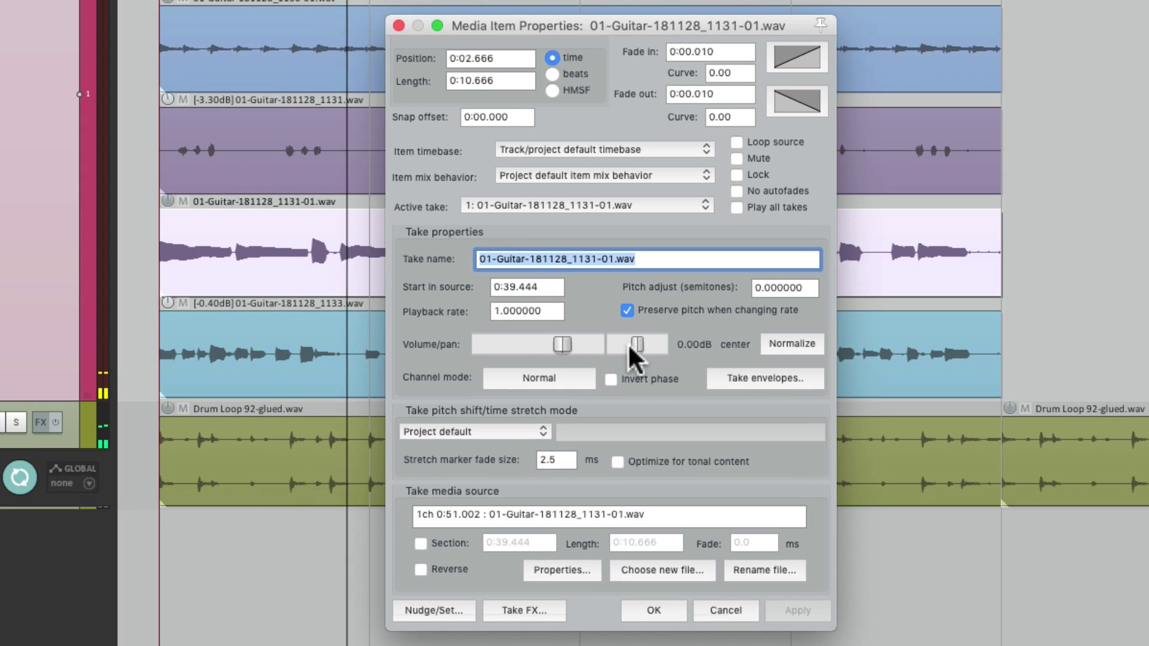
{"action": "left_click_drag", "start_coordinate": [627, 342], "coordinate": [626, 345]}
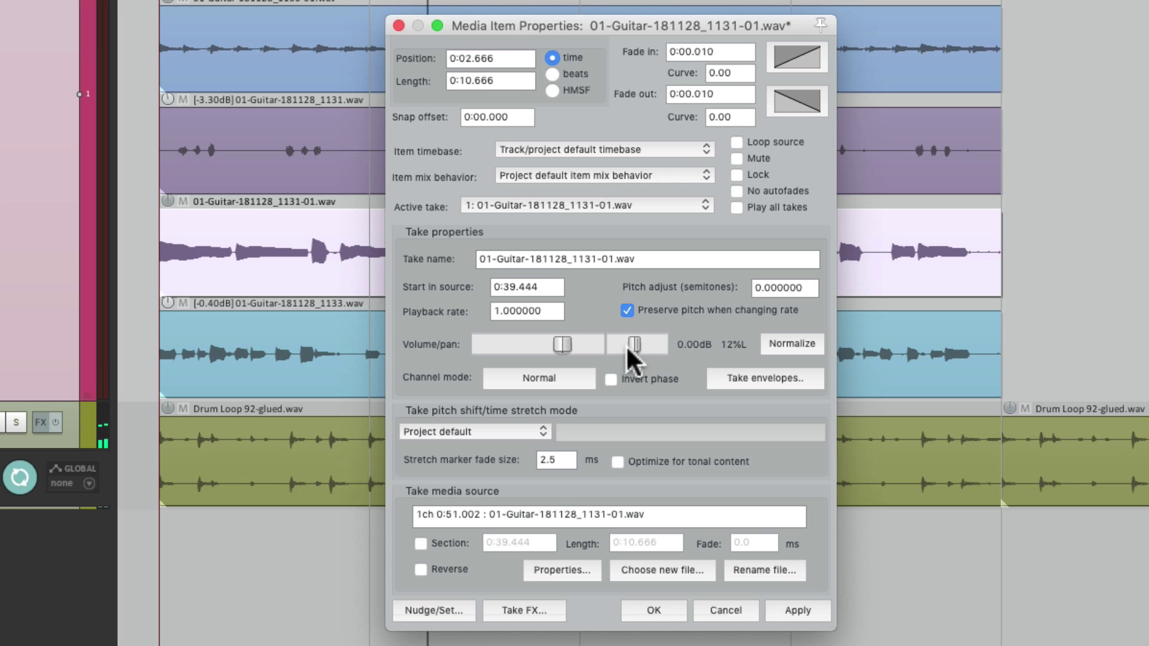
{"action": "left_click", "coordinate": [663, 617]}
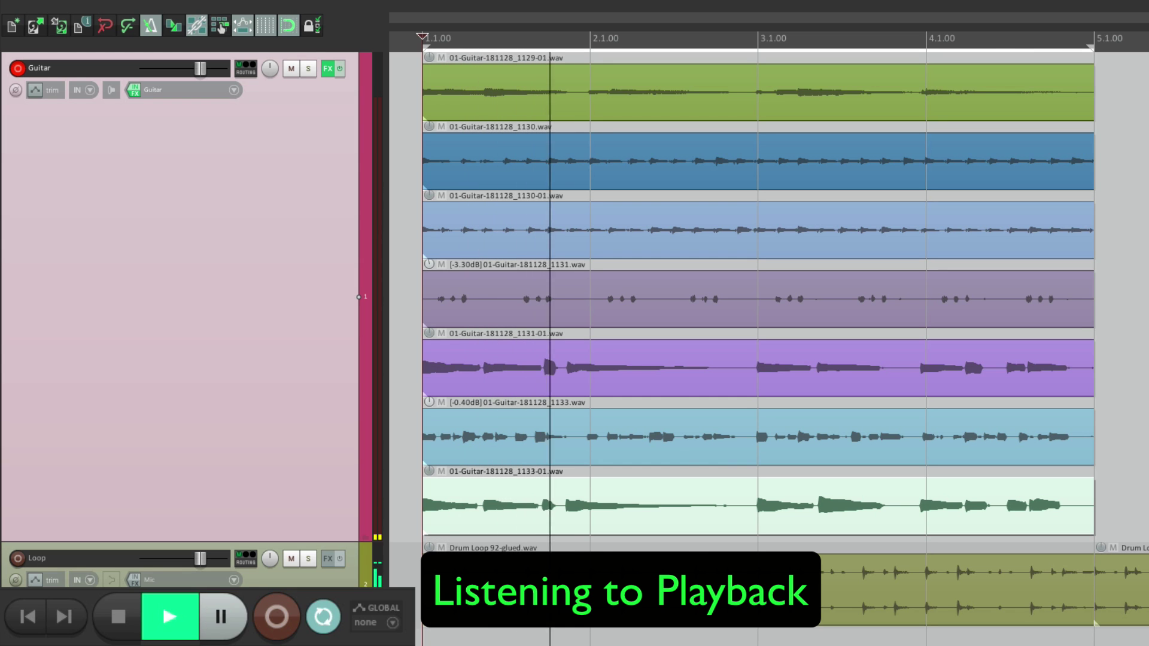
Step: Pan the guitar item 01-Guitar-181128_1133-01.wav 36% right and lower its item volume to -1.50 dB
{"action": "left_click_drag", "start_coordinate": [429, 478], "coordinate": [428, 482]}
{"action": "double_click", "coordinate": [654, 501]}
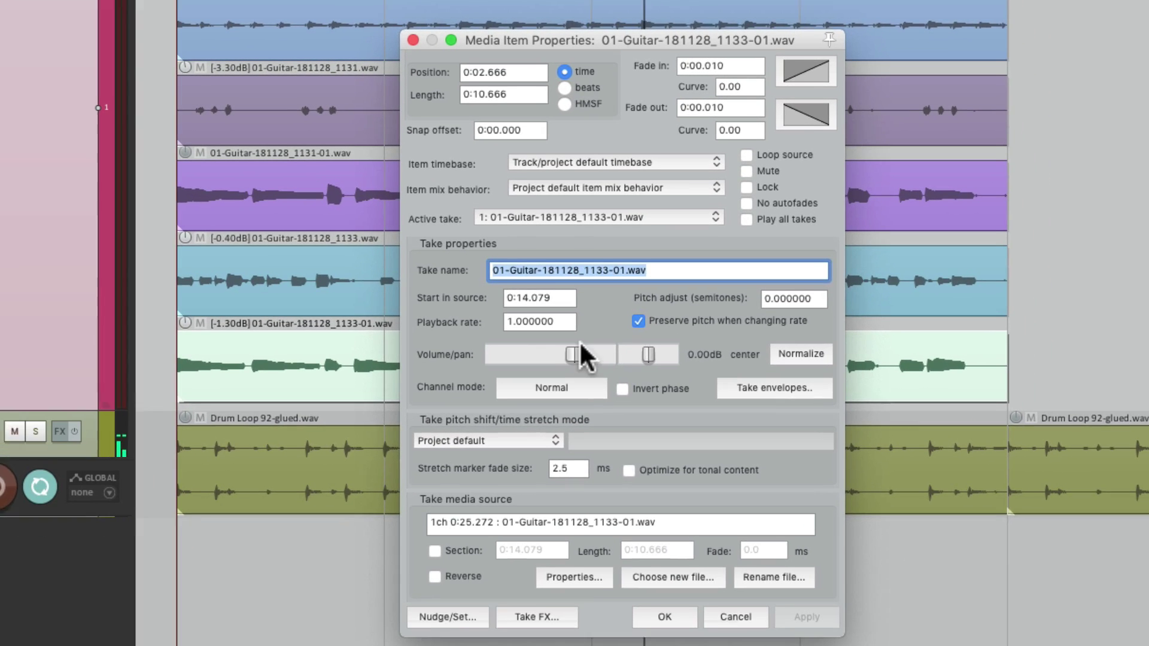
{"action": "left_click_drag", "start_coordinate": [636, 339], "coordinate": [644, 344]}
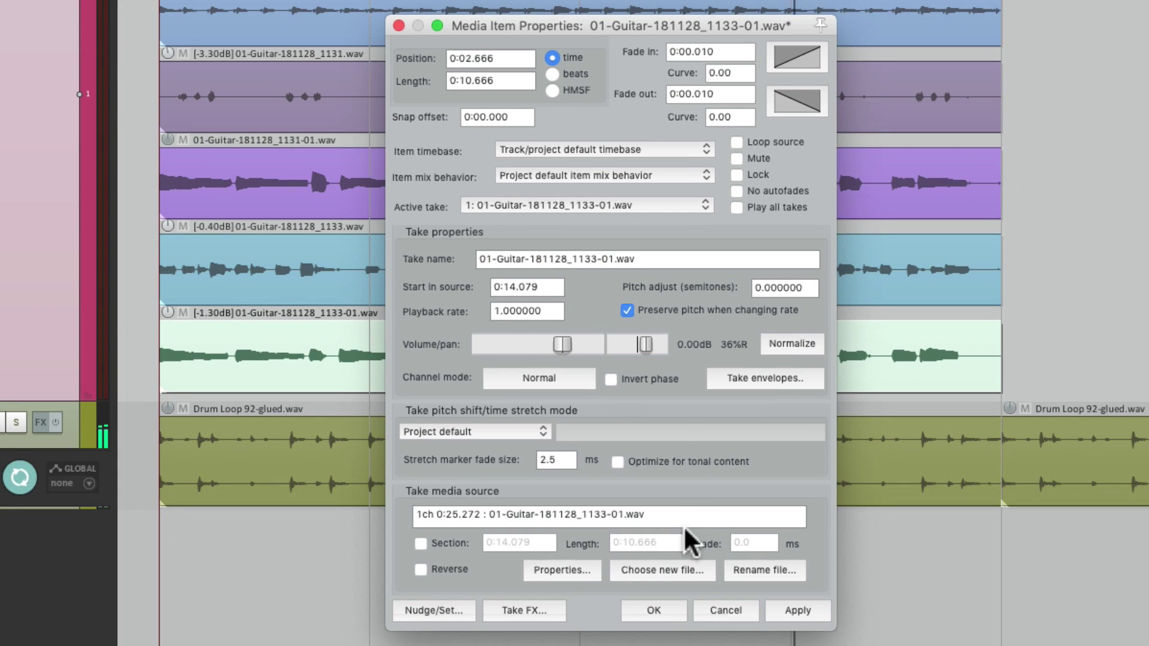
{"action": "left_click", "coordinate": [653, 609]}
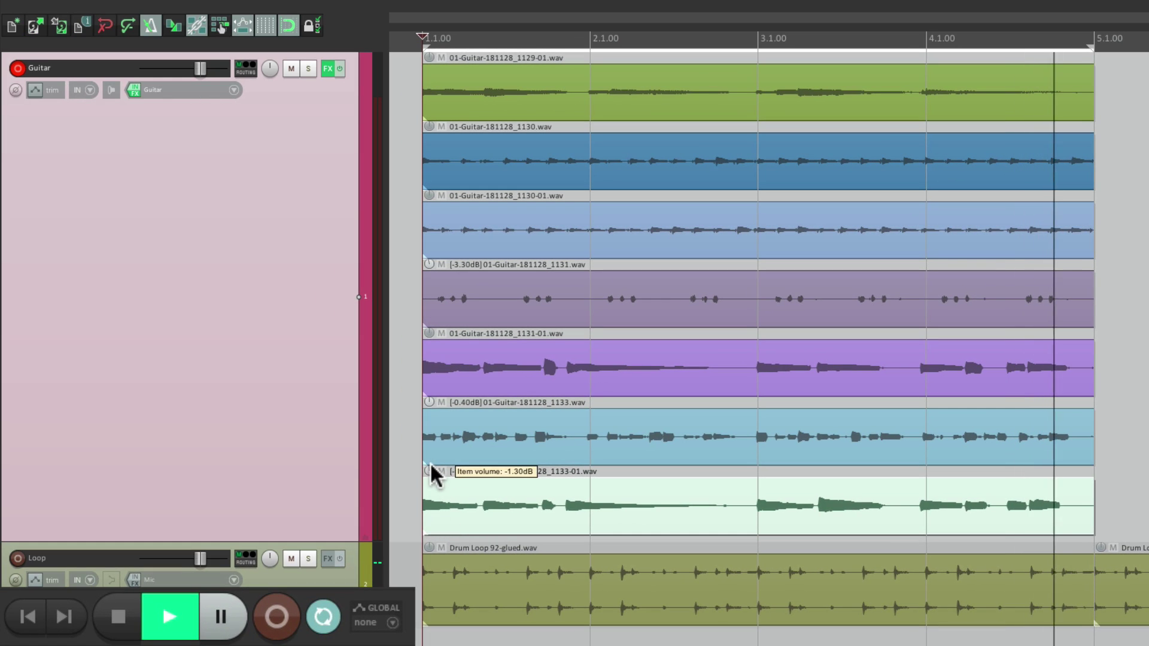
{"action": "left_click_drag", "start_coordinate": [431, 468], "coordinate": [430, 471]}
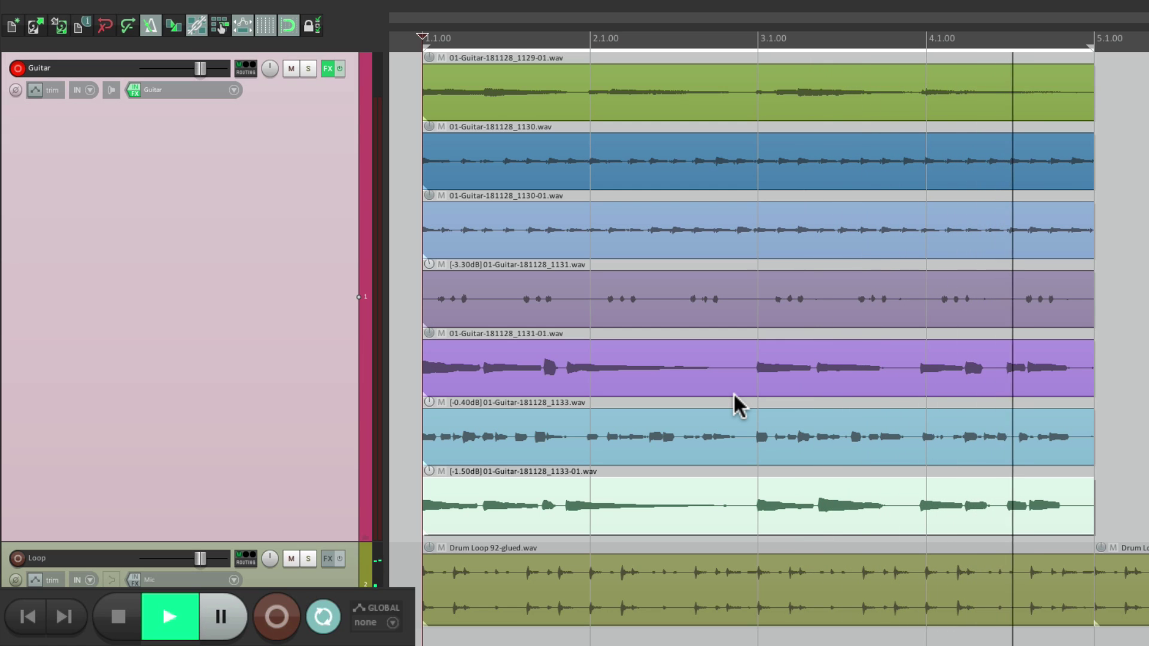
Step: Stop playback and record one more guitar layer over the loop with the Looper action
{"action": "key", "text": "space"}
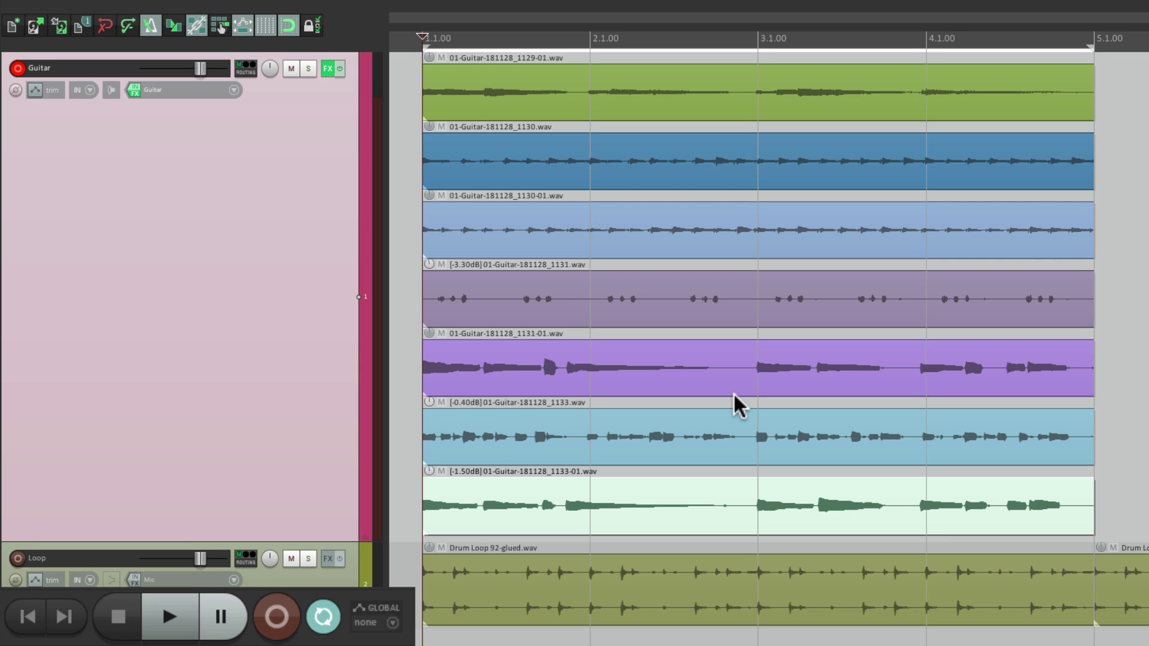
{"action": "key", "text": "ctrl+r"}
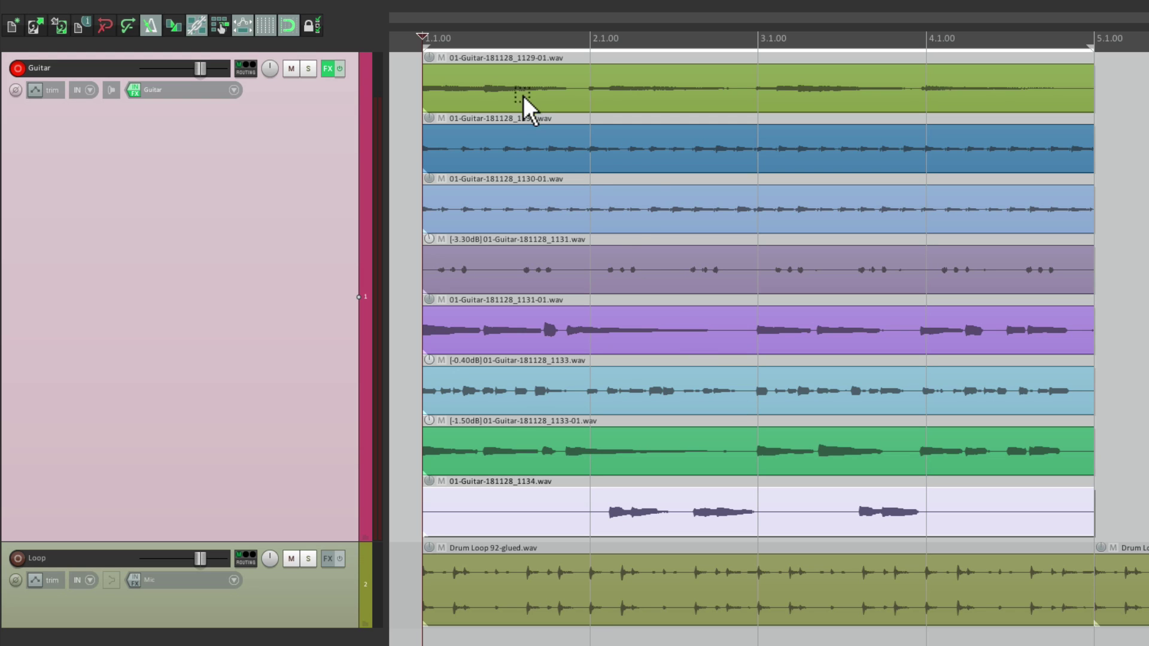
Step: Duplicate all eight guitar layers nine times along the timeline, up to measure 41.1.00, and clear the selection
{"action": "left_click_drag", "start_coordinate": [518, 88], "coordinate": [951, 537]}
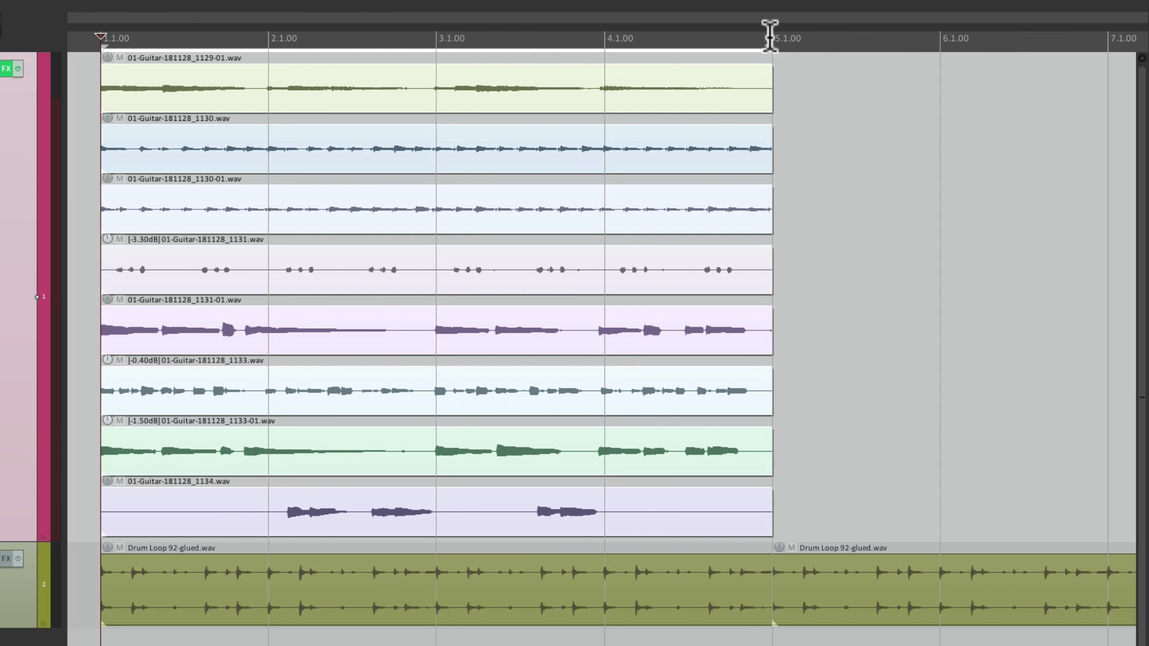
{"action": "key", "text": "ctrl+d"}
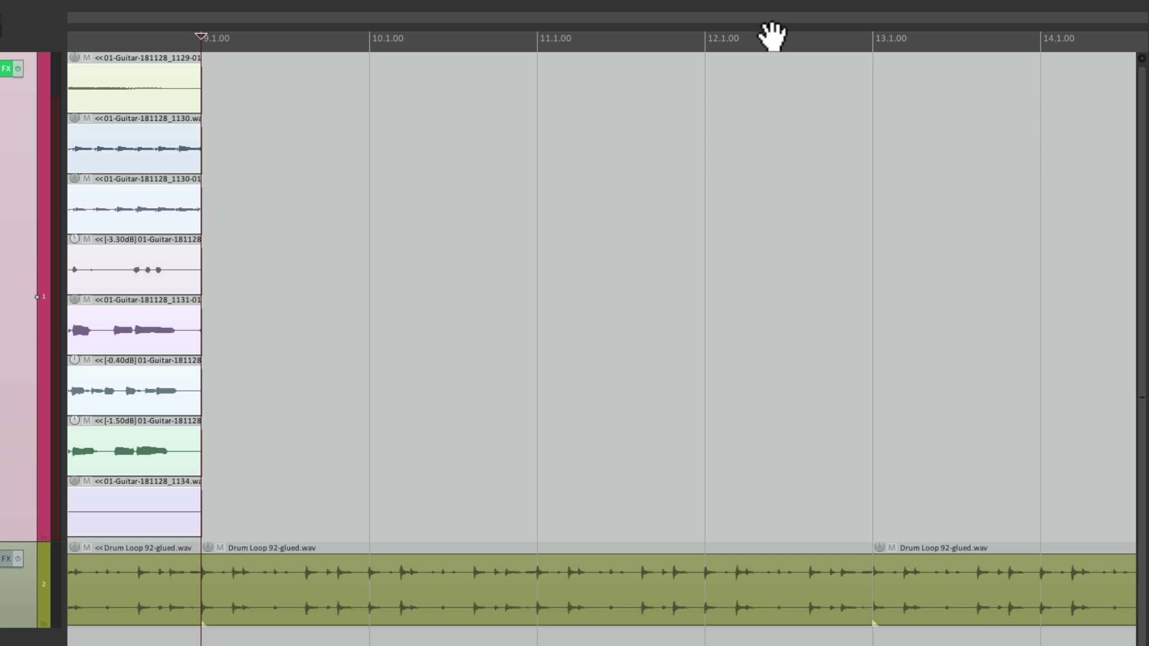
{"action": "key", "text": "ctrl+d"}
{"action": "key", "text": "ctrl+d"}
{"action": "key", "text": "ctrl+d"}
{"action": "key", "text": "ctrl+d"}
{"action": "key", "text": "ctrl+d"}
{"action": "key", "text": "ctrl+d"}
{"action": "key", "text": "ctrl+d"}
{"action": "key", "text": "ctrl+d"}
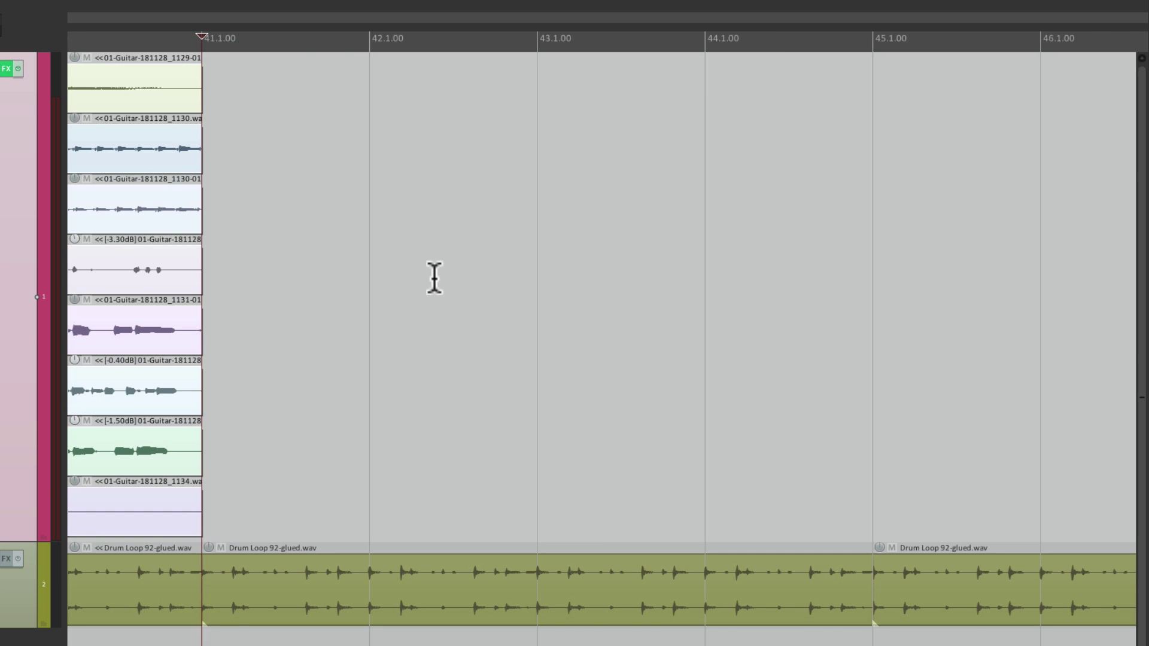
{"action": "left_click", "coordinate": [434, 277]}
Step: Mute every guitar layer except the first one in the section from measure 1.1.00 to 5.1.00
{"action": "key", "text": "Home"}
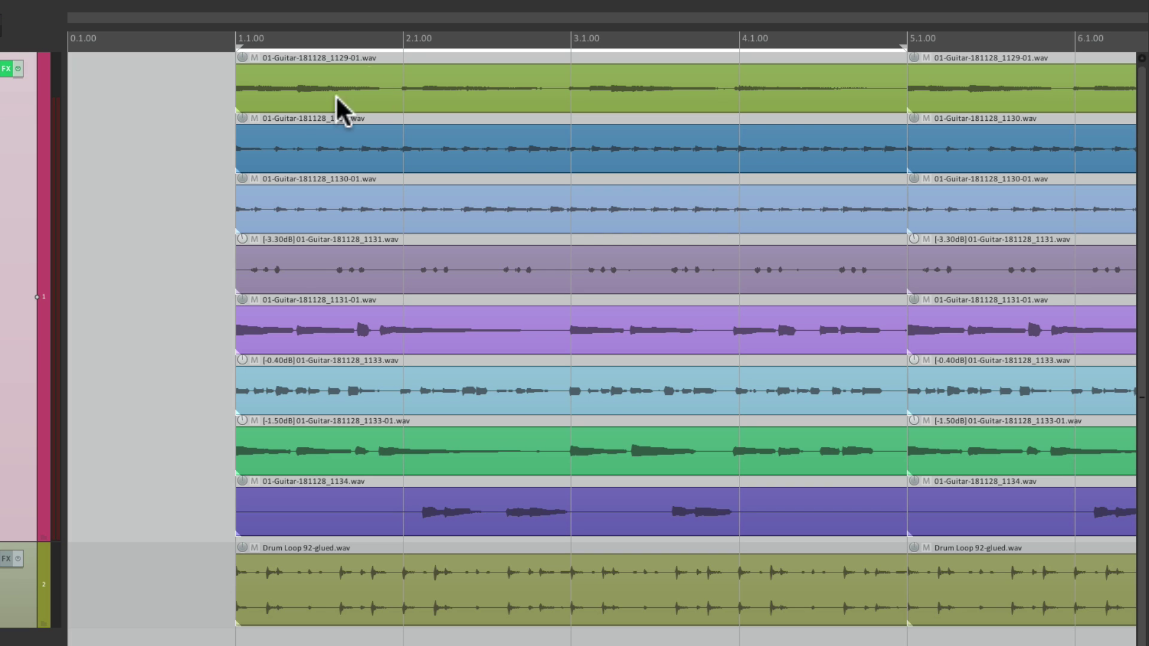
{"action": "left_click", "coordinate": [254, 118]}
{"action": "left_click", "coordinate": [254, 178]}
{"action": "left_click", "coordinate": [254, 239]}
{"action": "left_click", "coordinate": [255, 299]}
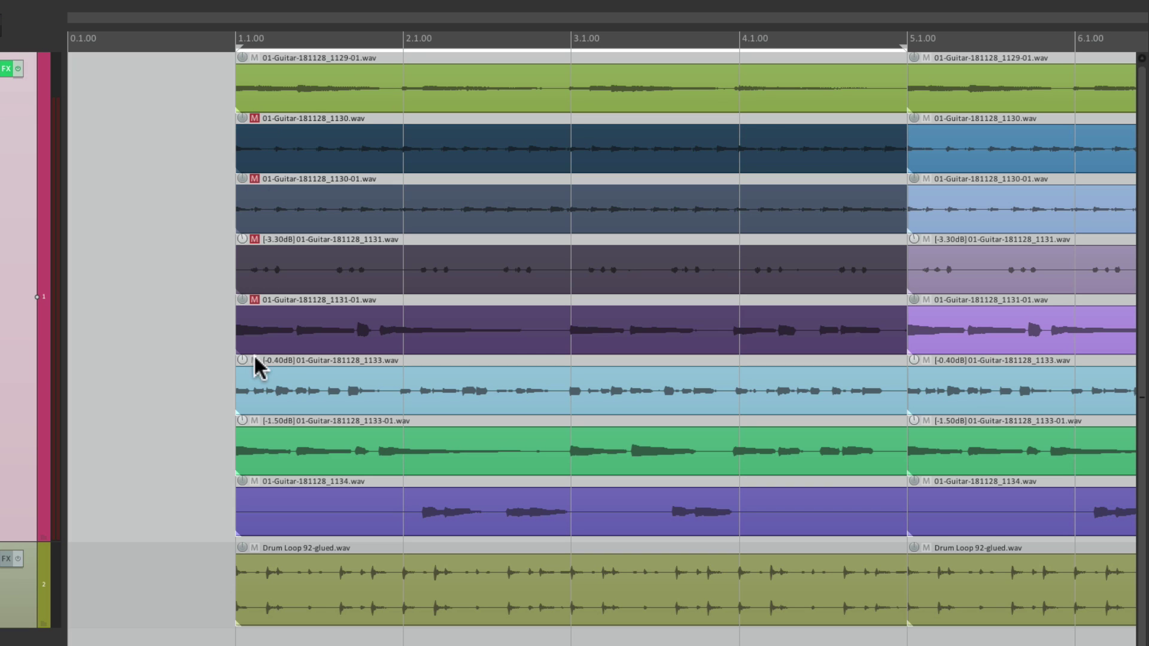
{"action": "left_click", "coordinate": [254, 360]}
{"action": "left_click", "coordinate": [254, 421]}
{"action": "left_click", "coordinate": [255, 481]}
Step: Mute the five lowest guitar layers in the section from measure 5.1.00 to 9.1.00
{"action": "scroll", "coordinate": [231, 389], "scroll_direction": "right", "scroll_amount": 10}
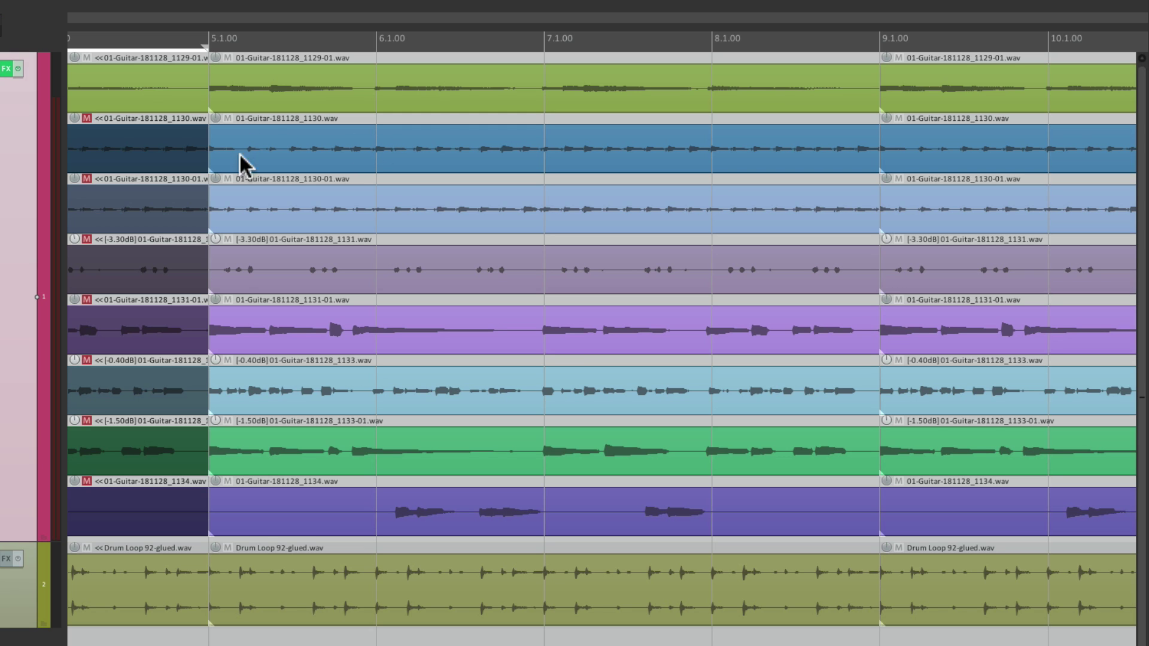
{"action": "left_click", "coordinate": [227, 239]}
{"action": "left_click", "coordinate": [228, 299]}
{"action": "left_click", "coordinate": [227, 360]}
{"action": "left_click", "coordinate": [228, 421]}
{"action": "left_click", "coordinate": [227, 481]}
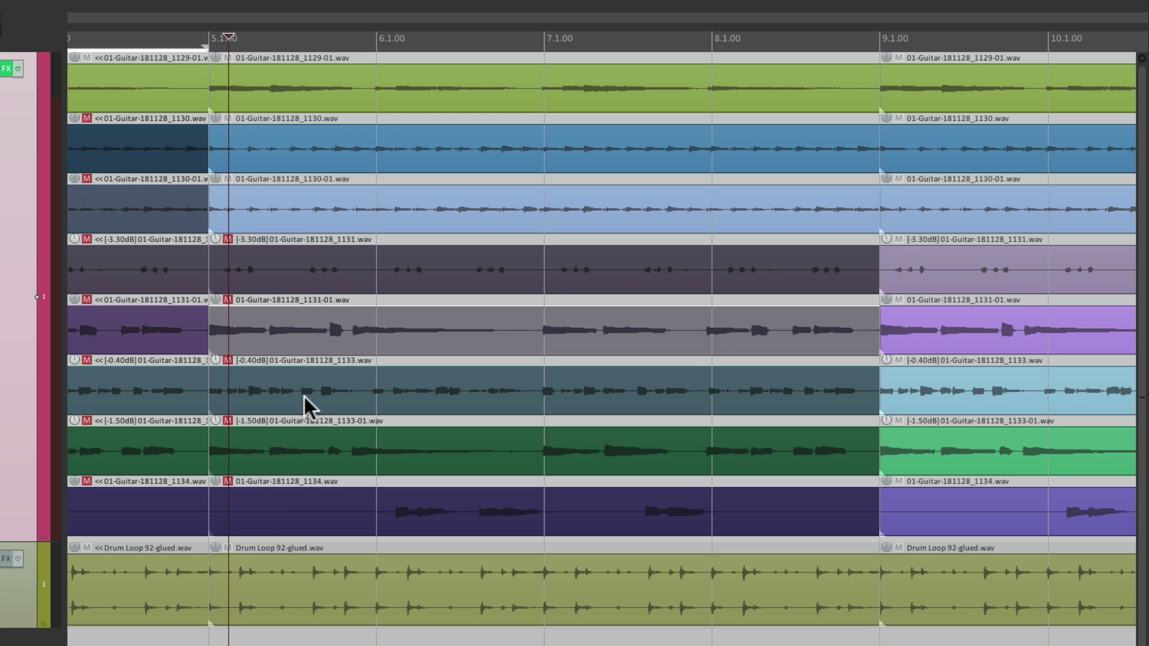
Step: Mute the four lowest guitar layers in the section from measure 9.1.00 to 13.1.00
{"action": "scroll", "coordinate": [302, 401], "scroll_direction": "right", "scroll_amount": 3}
{"action": "scroll", "coordinate": [308, 407], "scroll_direction": "right", "scroll_amount": 9}
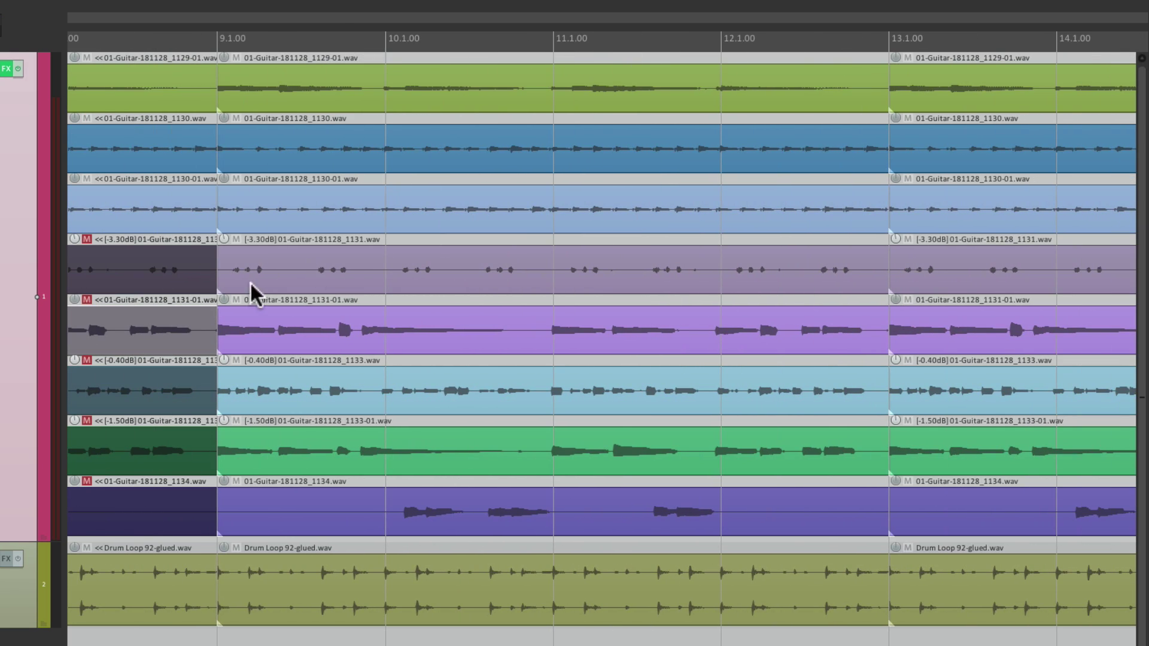
{"action": "left_click", "coordinate": [236, 299]}
{"action": "left_click", "coordinate": [236, 360]}
{"action": "left_click", "coordinate": [235, 421]}
{"action": "left_click", "coordinate": [236, 481]}
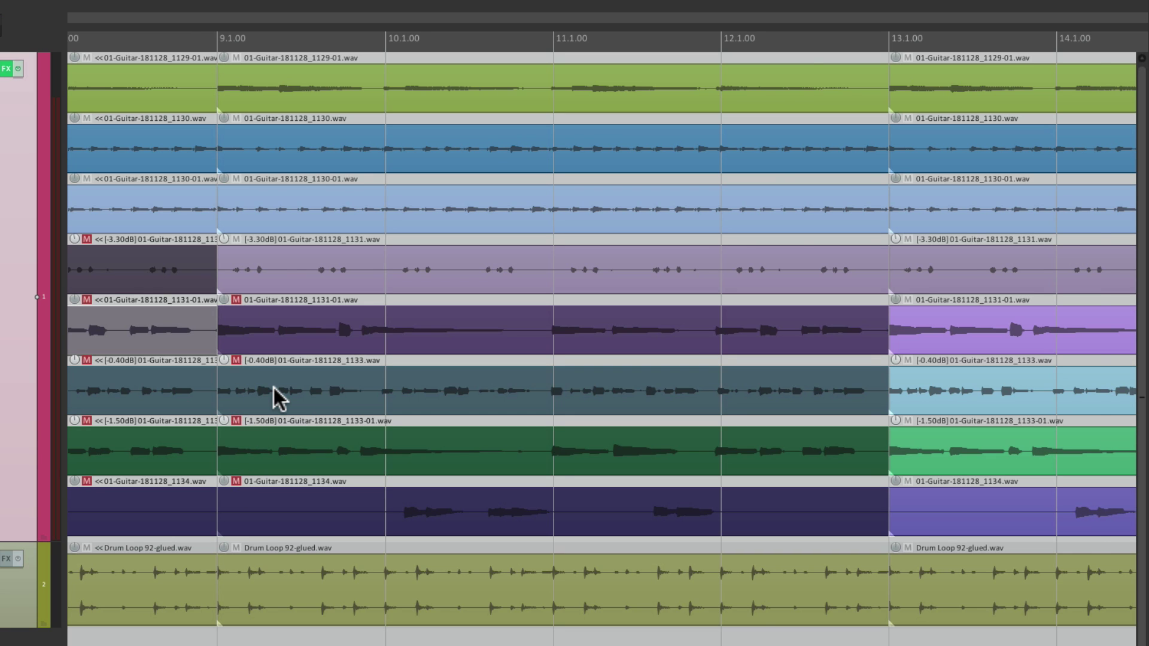
Step: Mute the three lowest guitar layers in the section from measure 13.1.00 to 17.1.00
{"action": "scroll", "coordinate": [274, 395], "scroll_direction": "right", "scroll_amount": 7}
{"action": "scroll", "coordinate": [277, 396], "scroll_direction": "right", "scroll_amount": 4}
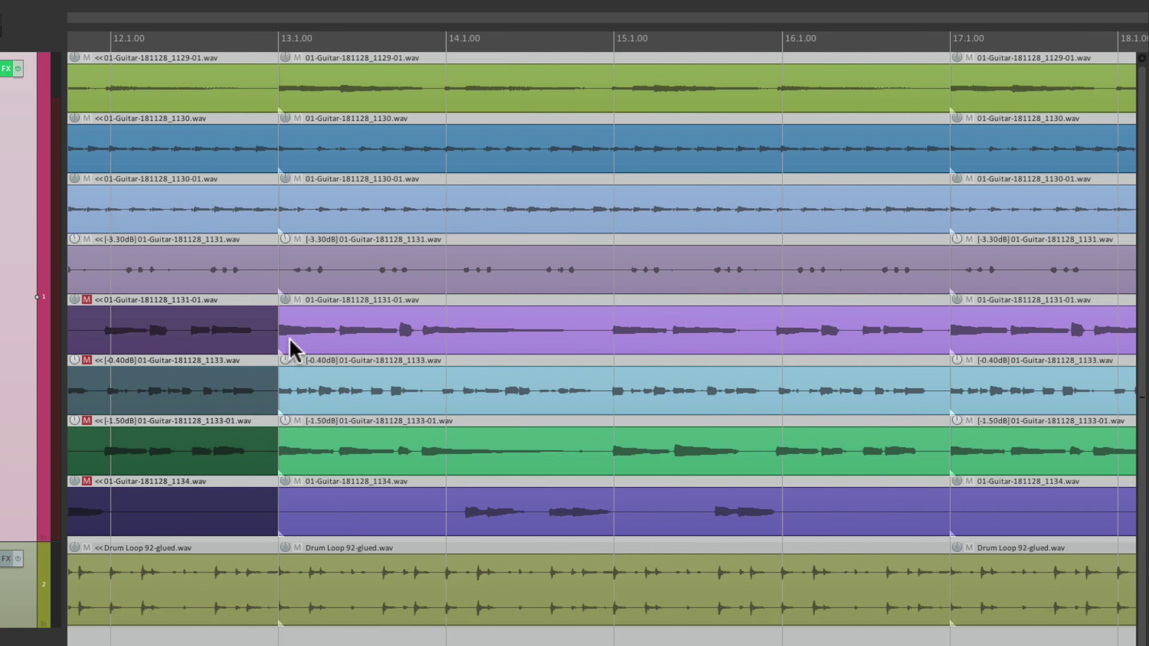
{"action": "left_click", "coordinate": [298, 360]}
{"action": "left_click", "coordinate": [297, 420]}
{"action": "left_click", "coordinate": [297, 481]}
Step: Mute the two lowest guitar layers from measure 17.1.00 to 21.1.00 and only the lowest layer from 21.1.00 to 25.1.00
{"action": "scroll", "coordinate": [311, 437], "scroll_direction": "right", "scroll_amount": 15}
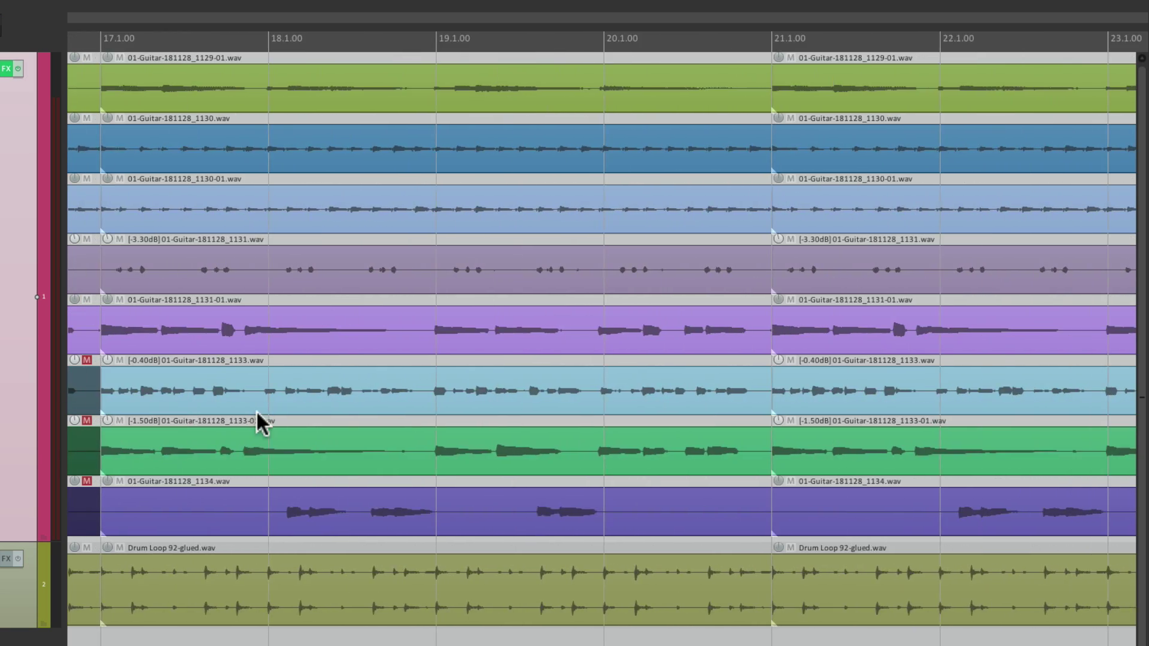
{"action": "left_click", "coordinate": [119, 421]}
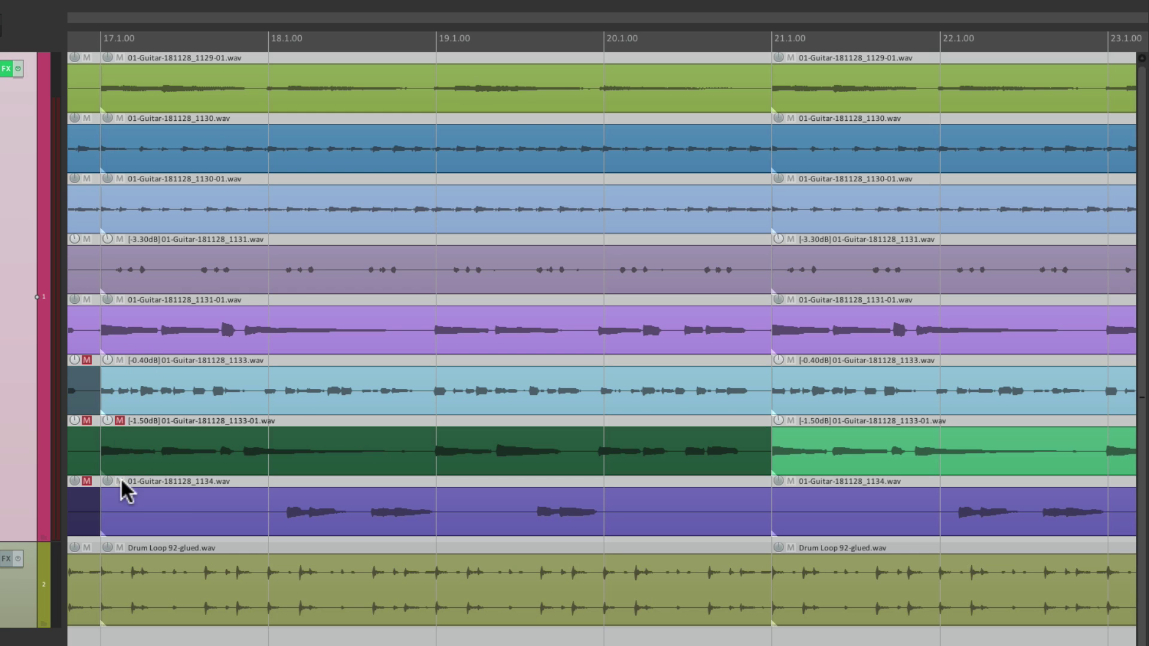
{"action": "left_click", "coordinate": [119, 481]}
{"action": "scroll", "coordinate": [239, 445], "scroll_direction": "right", "scroll_amount": 9}
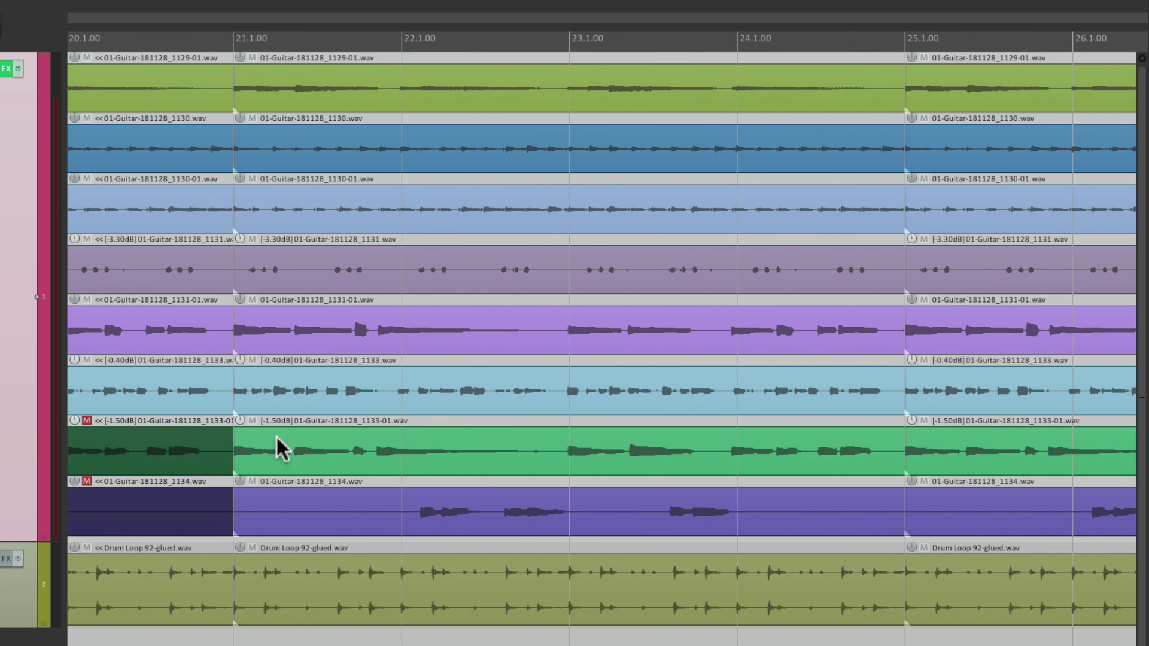
{"action": "left_click", "coordinate": [252, 481]}
Step: Play the layered arrangement from measure 1.1.00 past the entry of the last guitar layer and stop playback
{"action": "scroll", "coordinate": [281, 425], "scroll_direction": "right", "scroll_amount": 12}
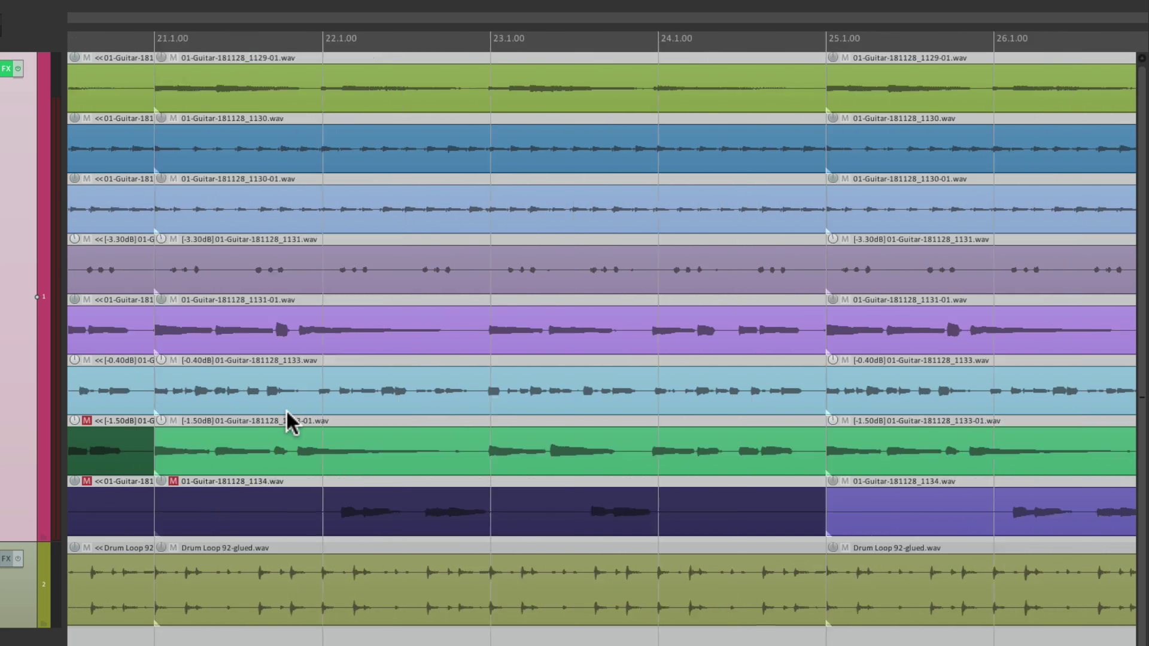
{"action": "scroll", "coordinate": [392, 418], "scroll_direction": "down", "scroll_amount": 8}
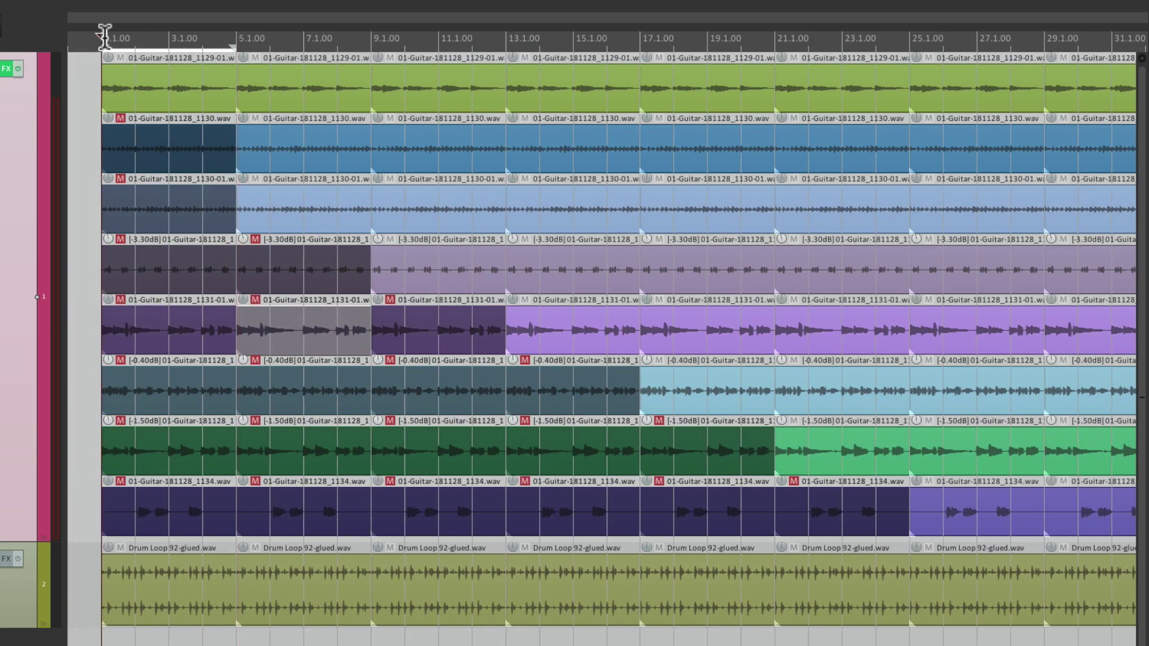
{"action": "key", "text": "space"}
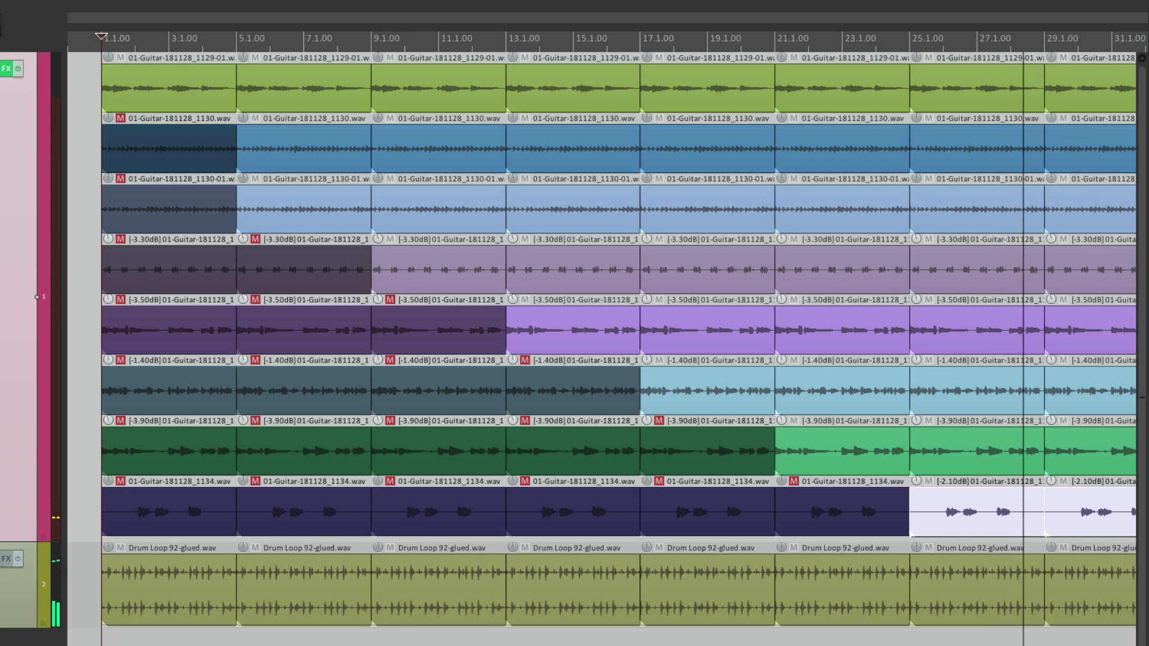
{"action": "key", "text": "space"}
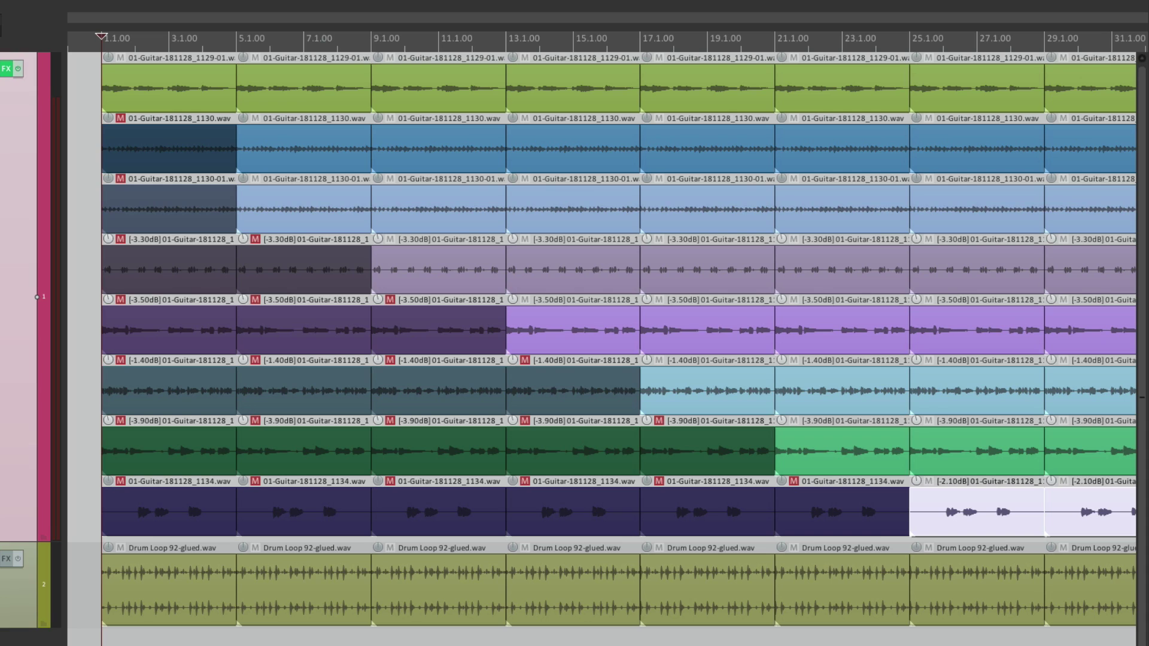